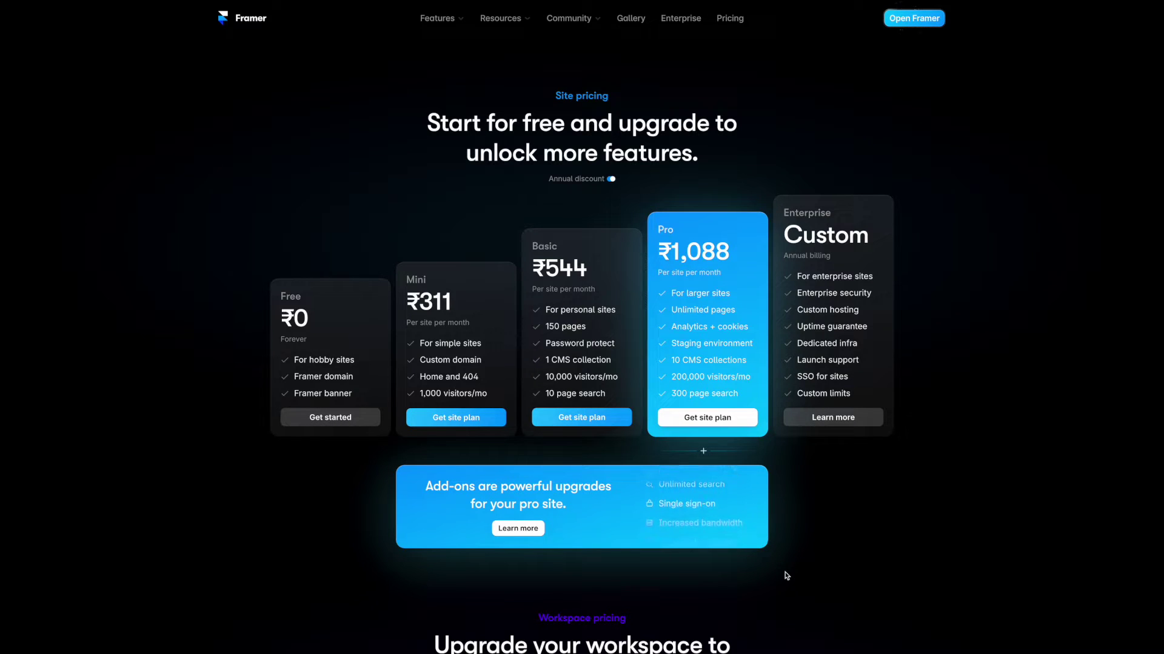
# Scroll the live pricing page to watch the site plans header and section titles stick.
pyautogui.scroll(-15, 786, 576)
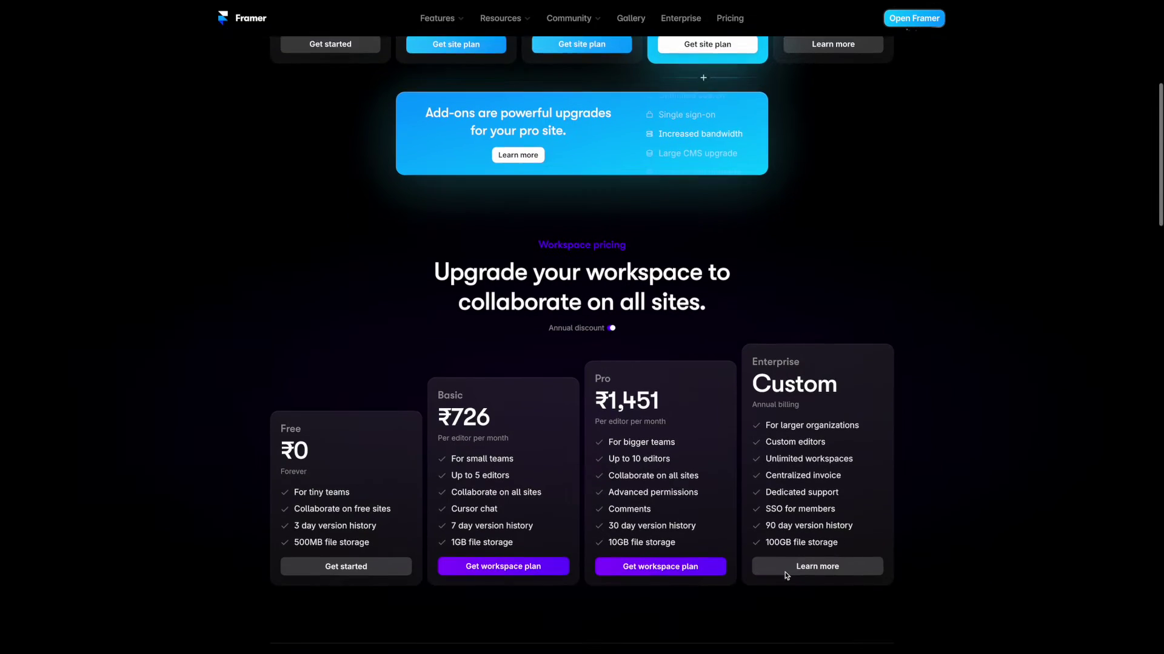
pyautogui.scroll(-4, 786, 576)
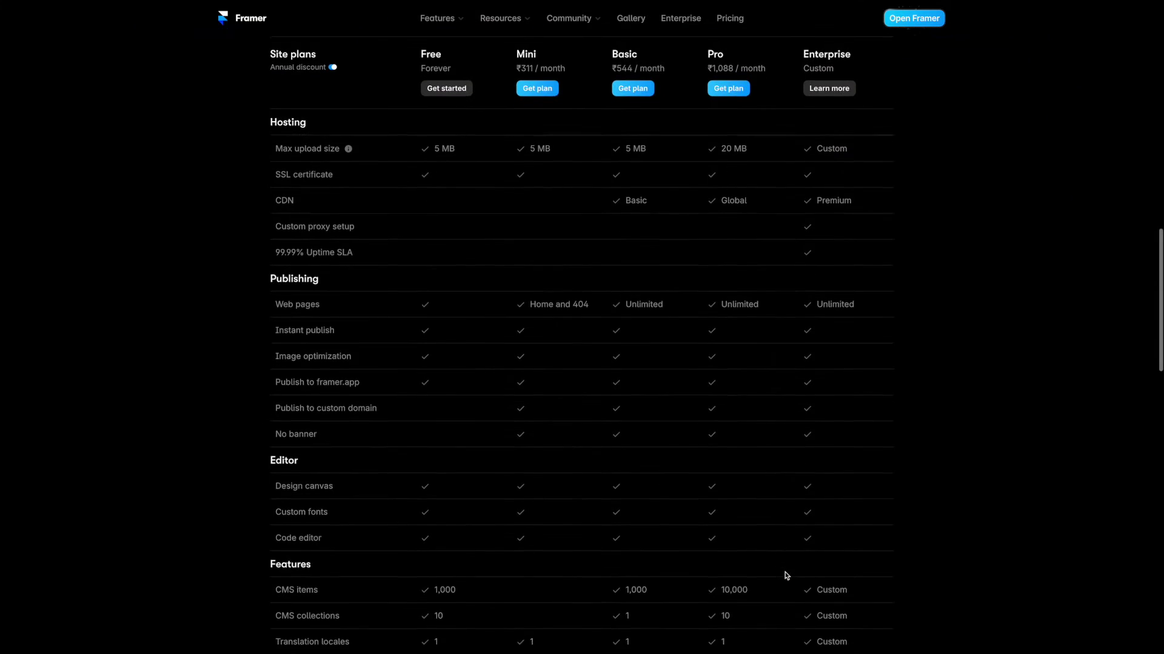
pyautogui.scroll(1, 786, 576)
pyautogui.scroll(-1, 786, 575)
pyautogui.scroll(-5, 786, 576)
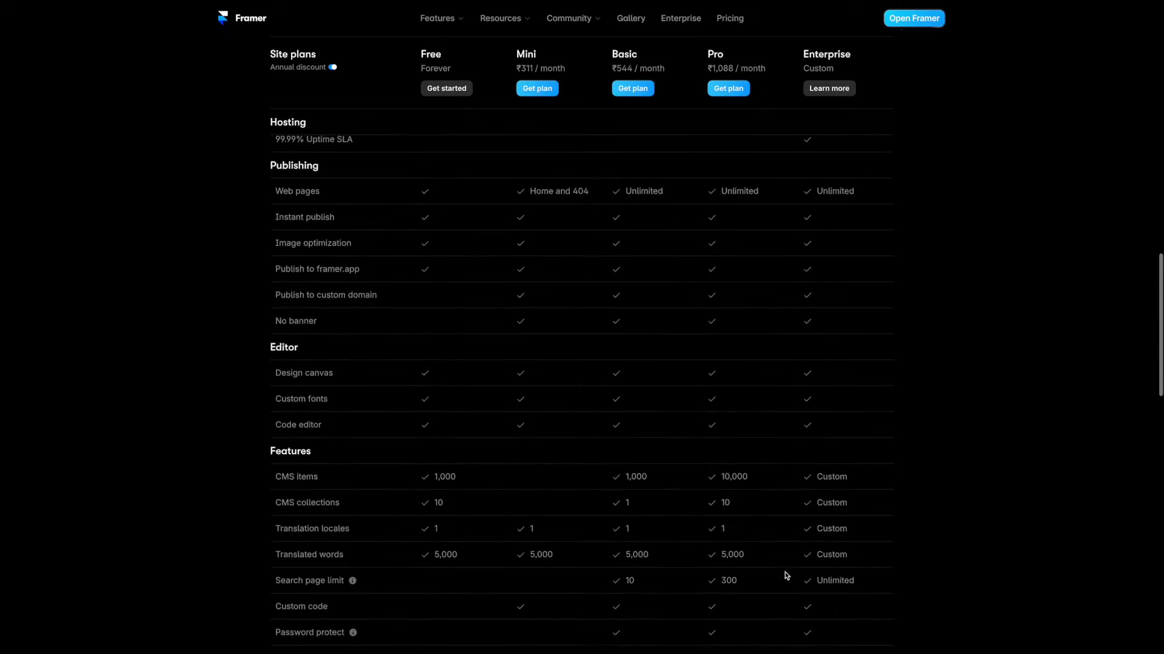
pyautogui.scroll(-6, 786, 576)
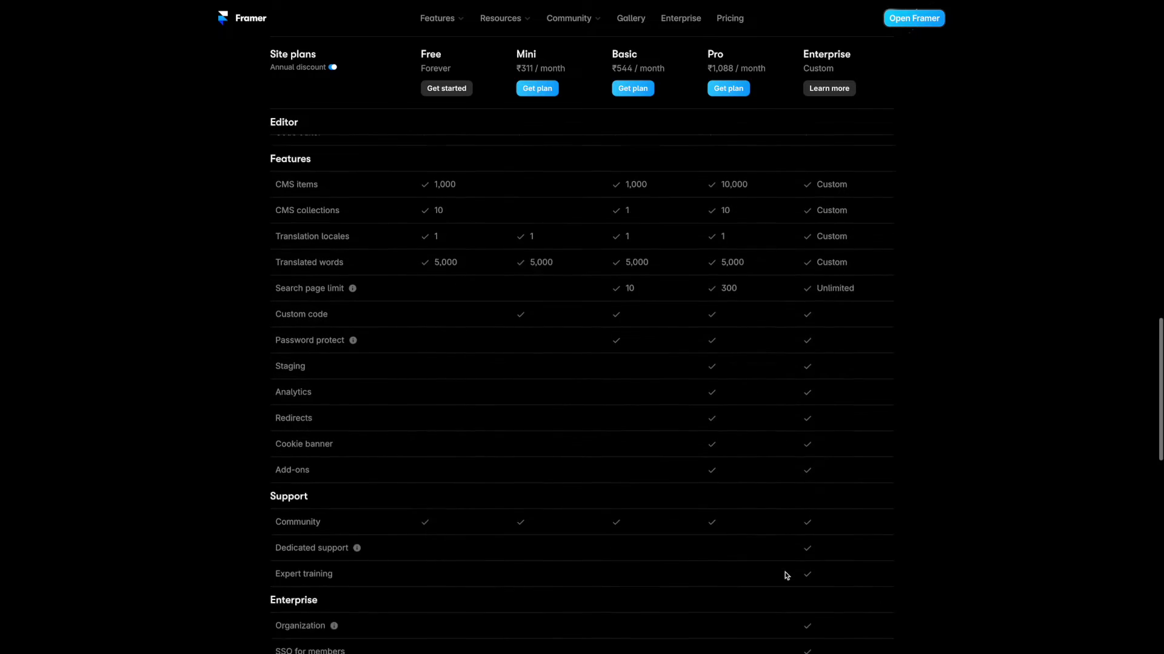
pyautogui.scroll(-4, 786, 575)
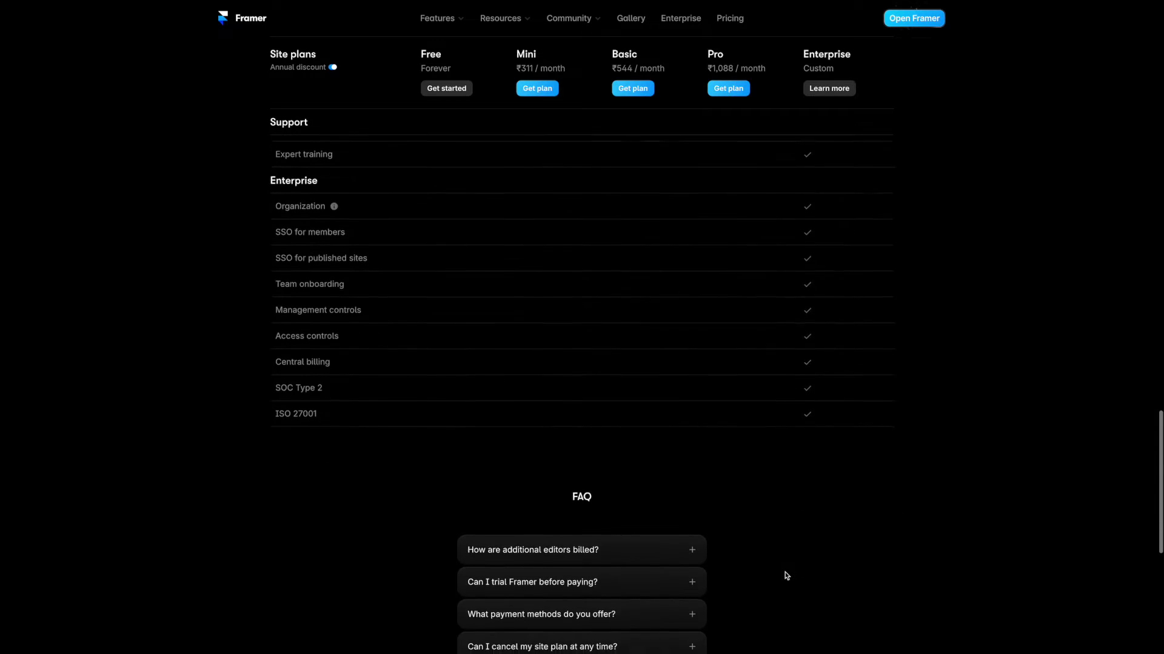
pyautogui.scroll(3, 786, 576)
pyautogui.scroll(7, 786, 576)
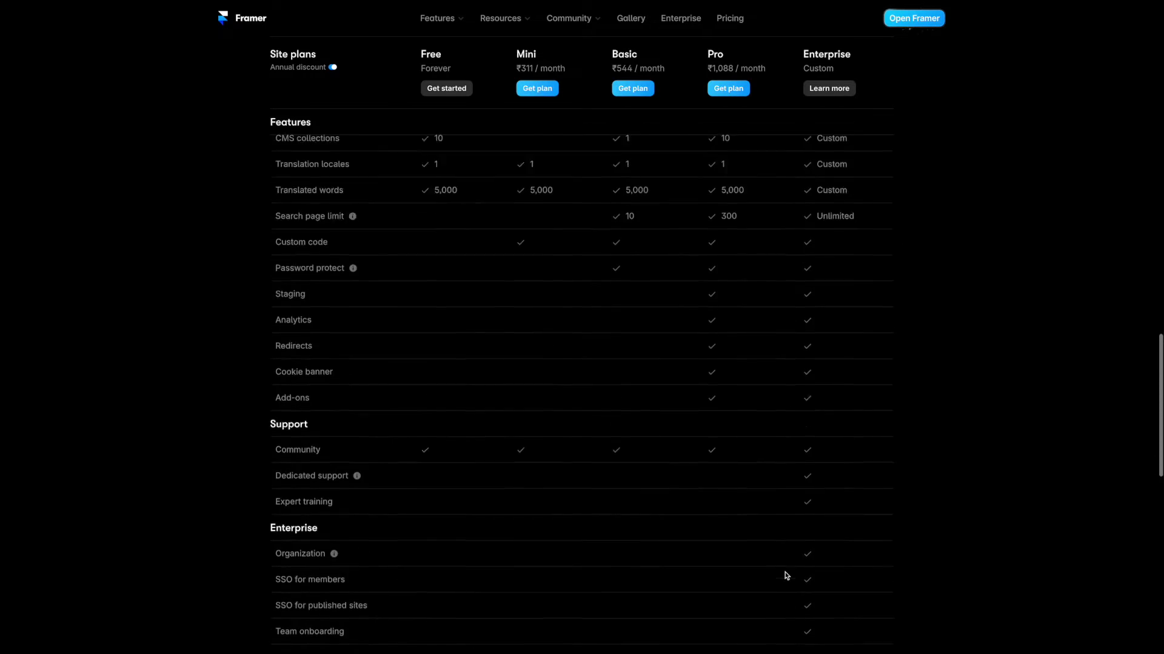
pyautogui.scroll(5, 786, 575)
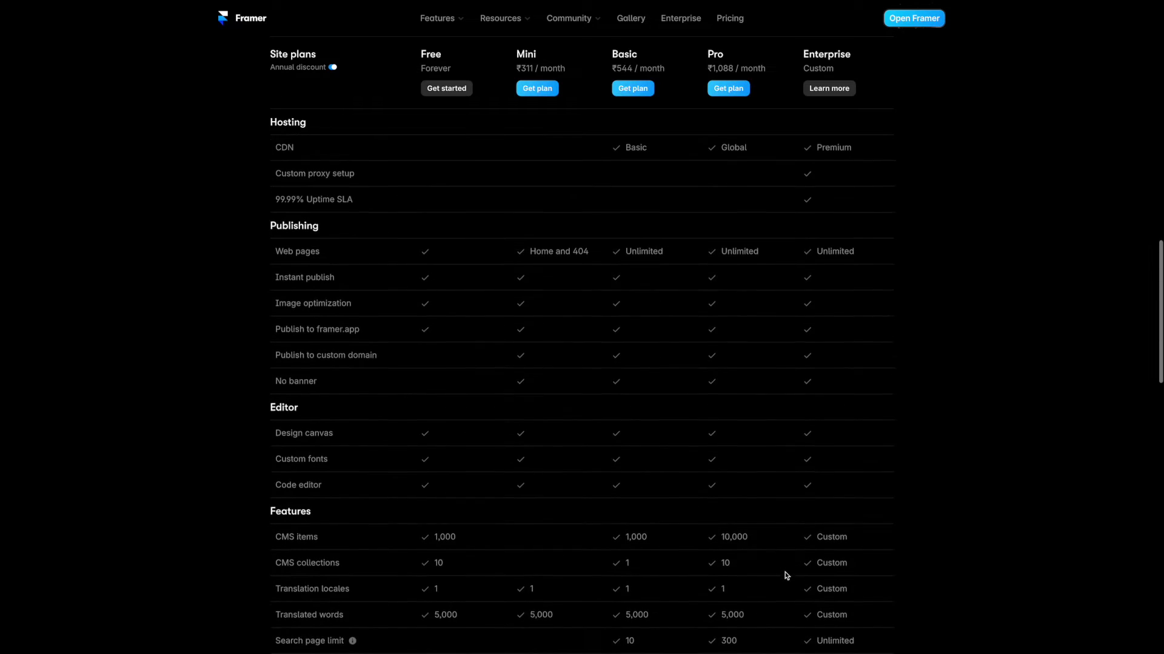
pyautogui.scroll(-3, 786, 576)
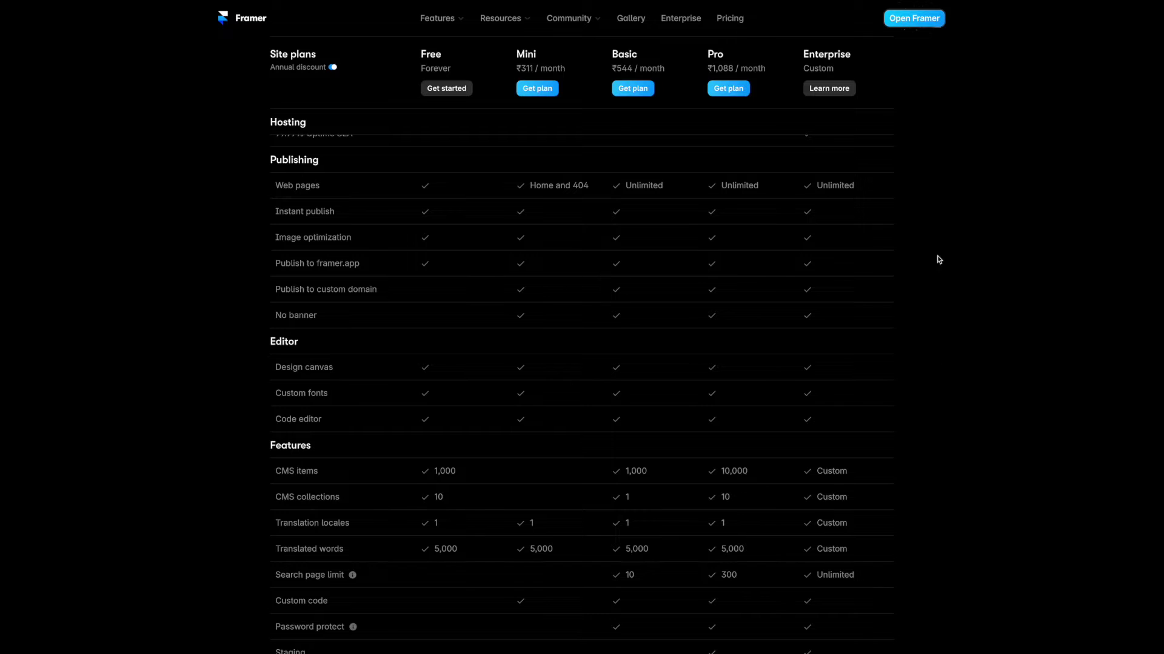
pyautogui.scroll(1, 945, 204)
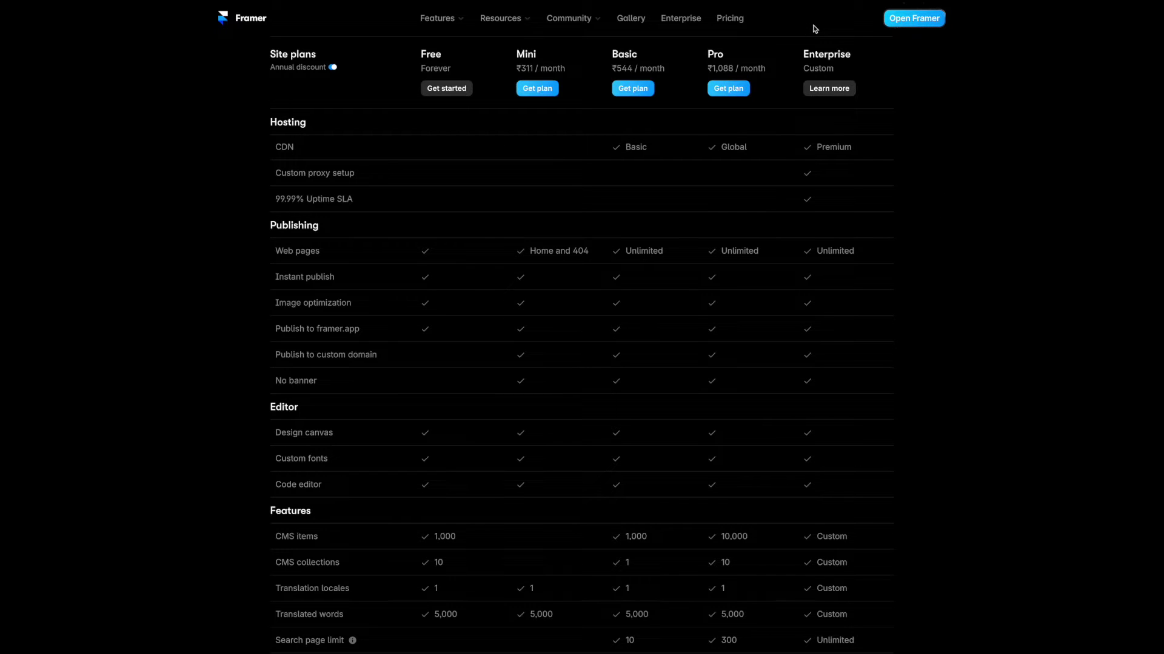
pyautogui.scroll(-1, 725, 223)
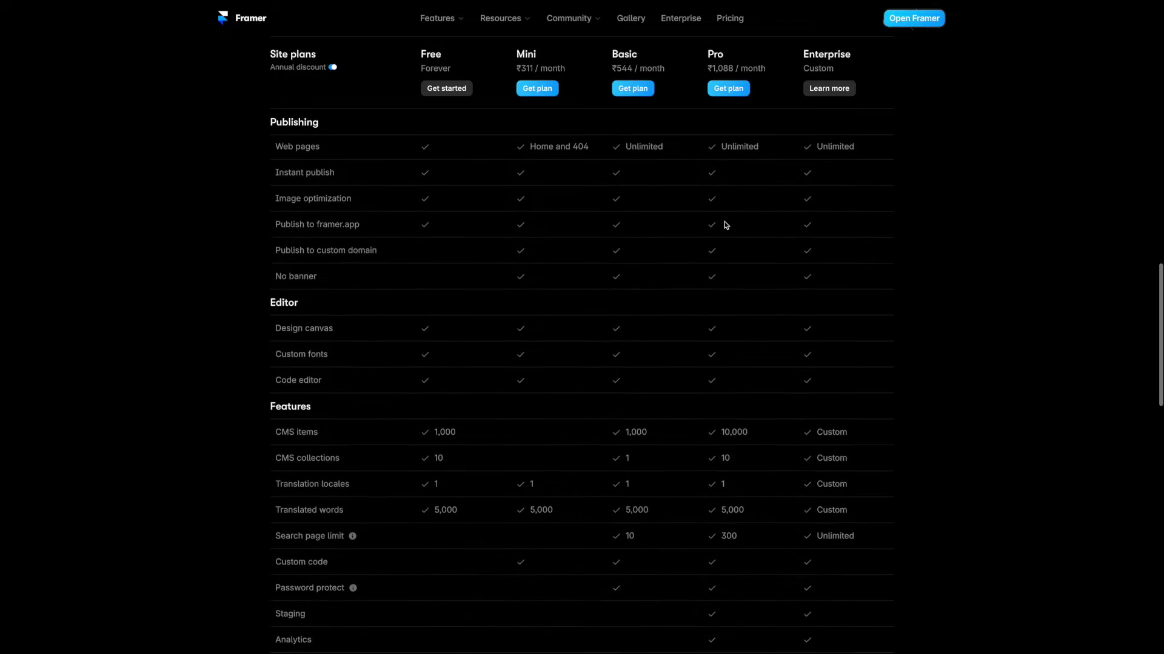
pyautogui.scroll(1, 725, 223)
pyautogui.scroll(-2, 725, 224)
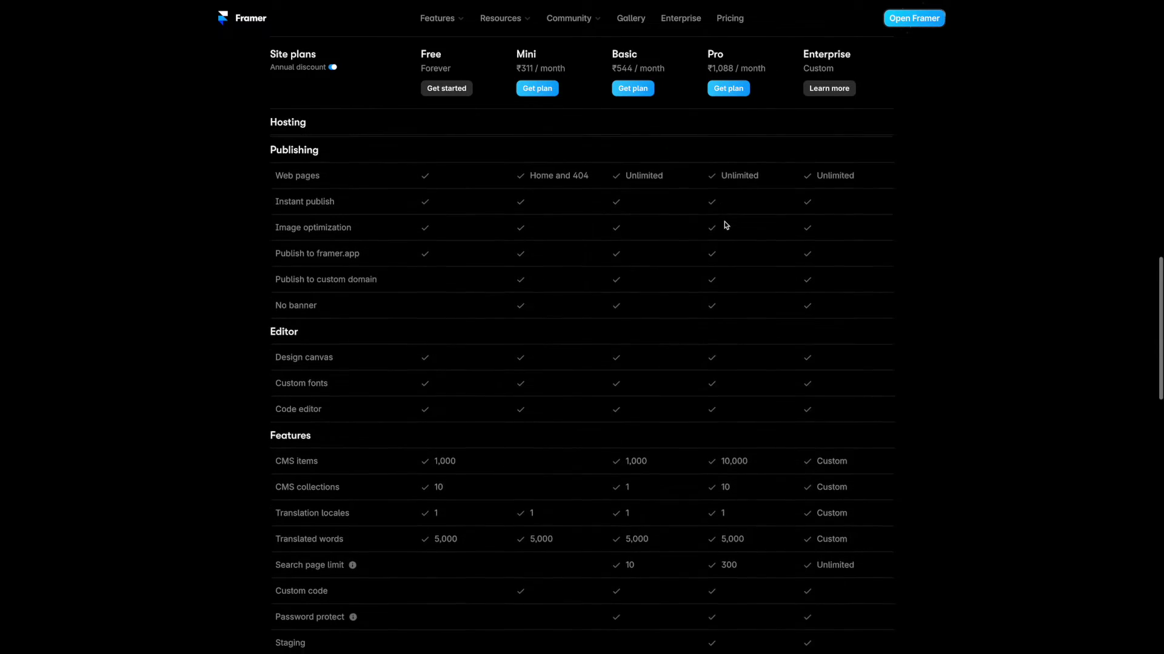
pyautogui.scroll(-2, 645, 386)
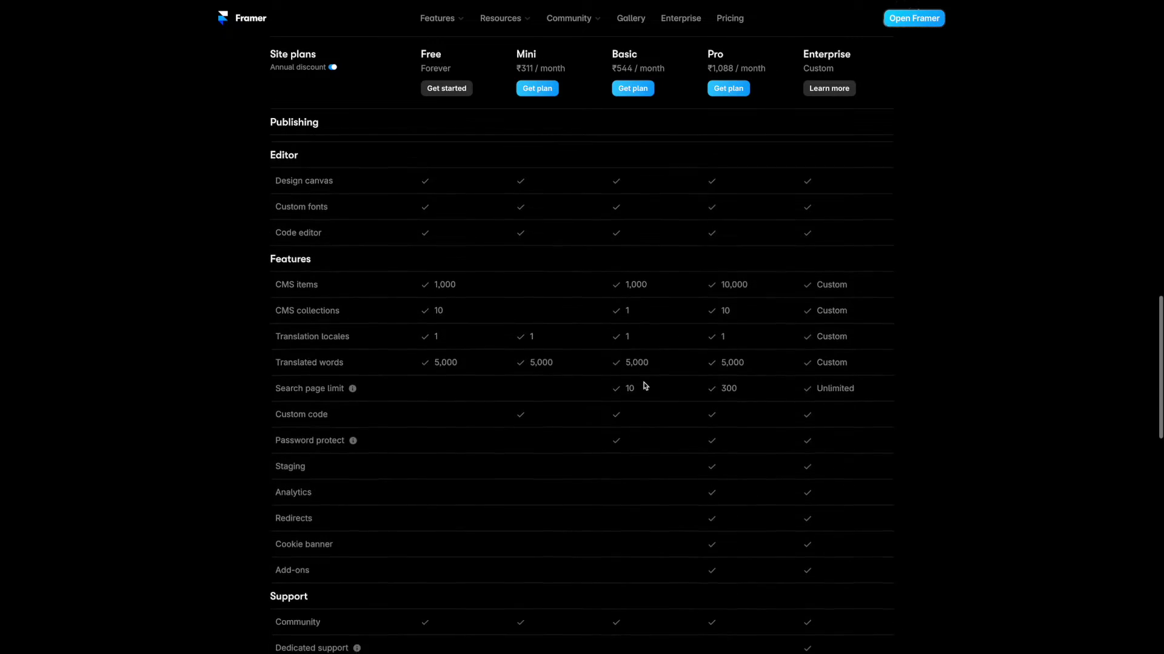
pyautogui.scroll(3, 645, 386)
pyautogui.scroll(2, 646, 386)
pyautogui.scroll(-3, 646, 386)
pyautogui.scroll(-2, 645, 386)
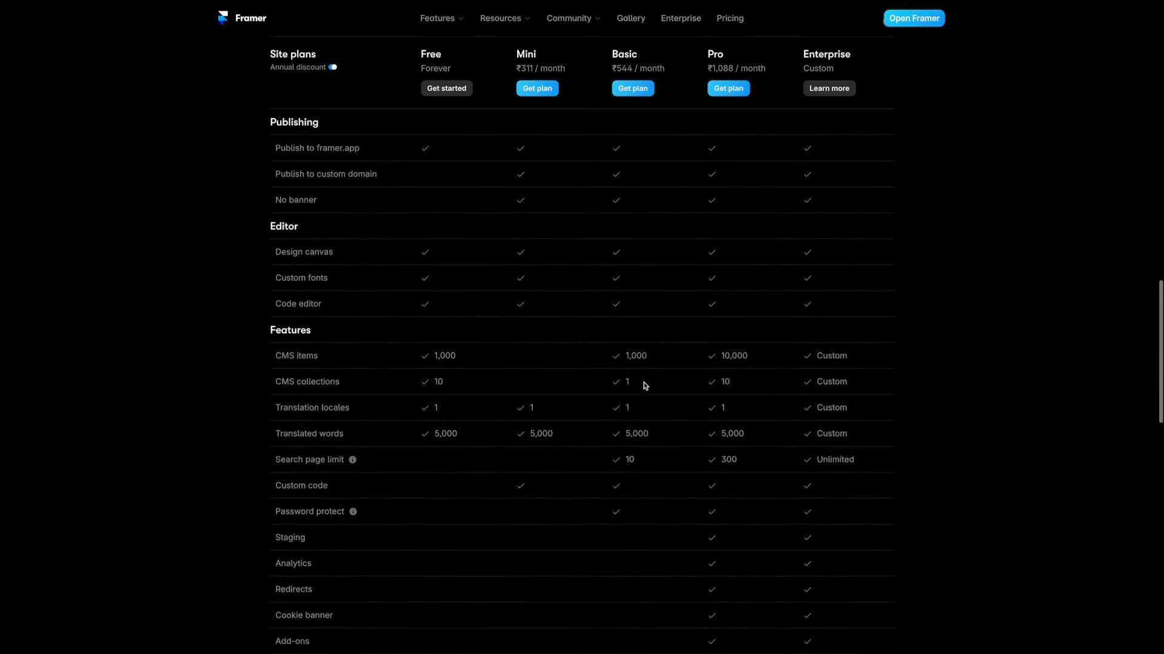
pyautogui.scroll(2, 644, 386)
pyautogui.scroll(3, 645, 386)
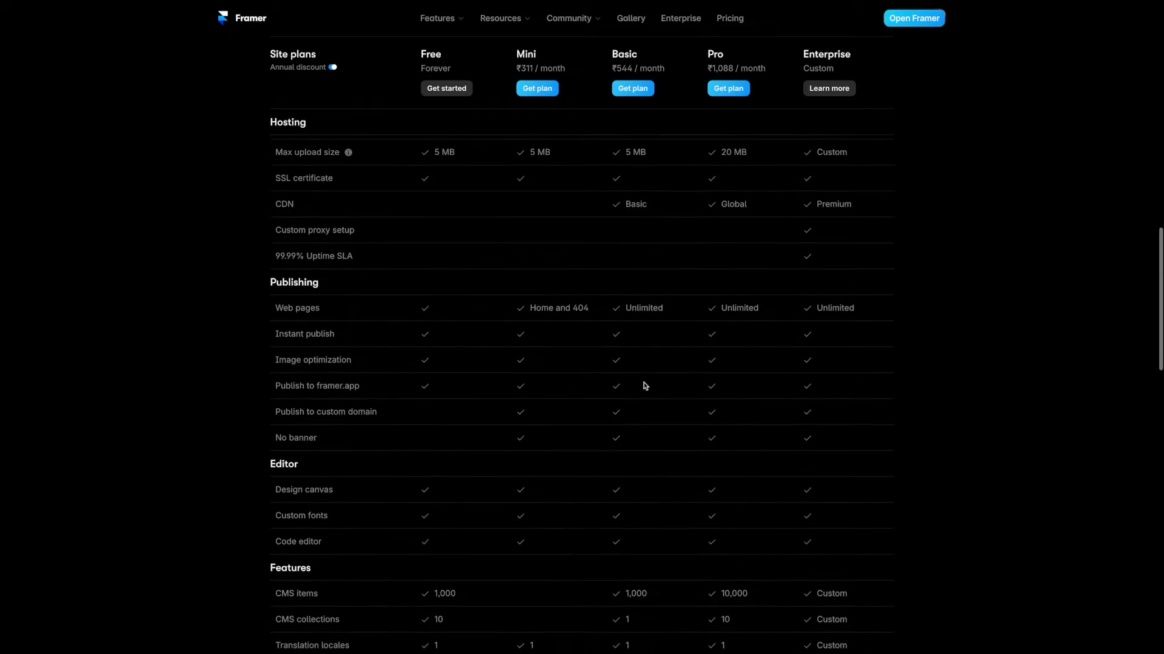
pyautogui.scroll(-3, 645, 386)
pyautogui.scroll(-4, 645, 386)
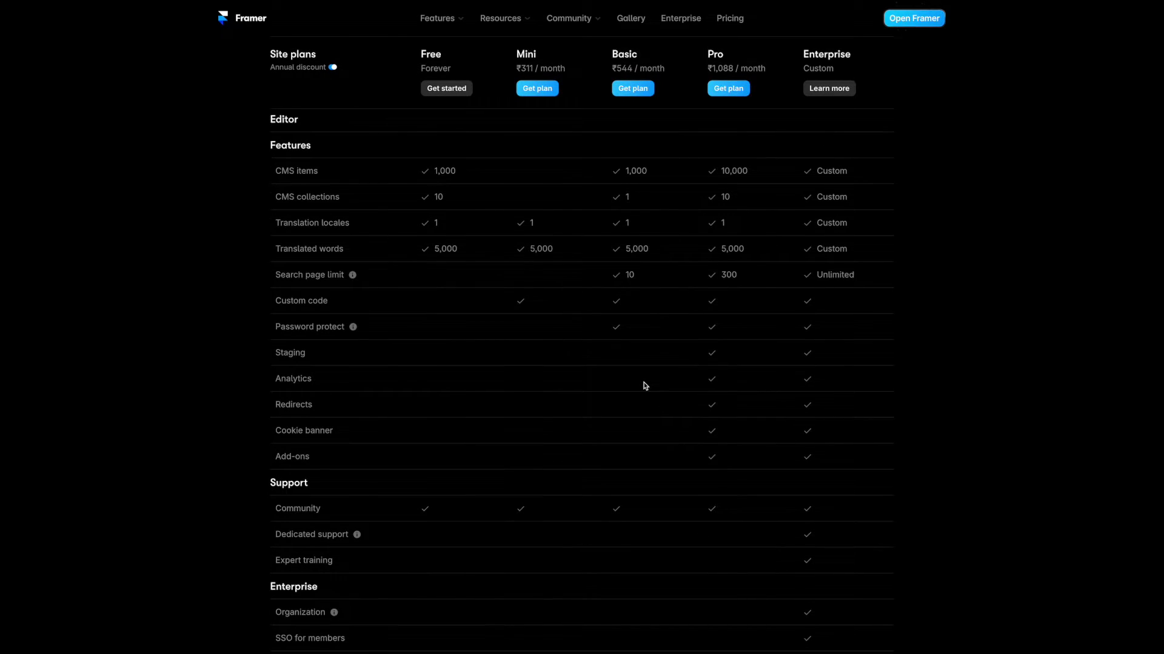
pyautogui.scroll(-1, 645, 386)
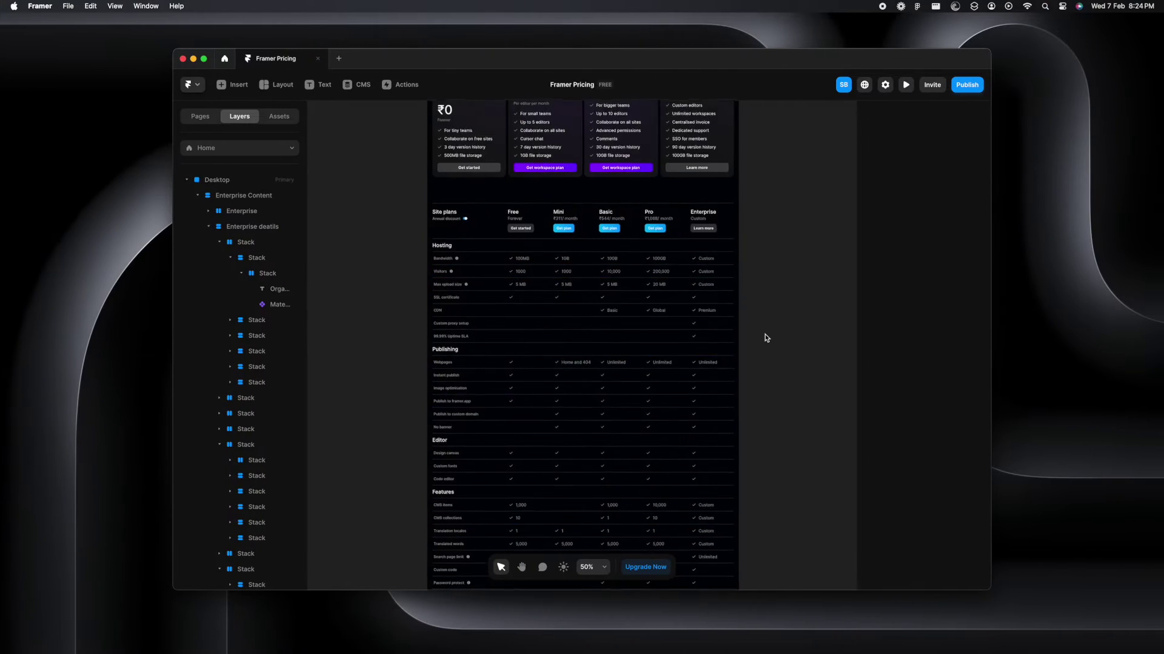
pyautogui.scroll(-1, 765, 337)
pyautogui.click(906, 85)
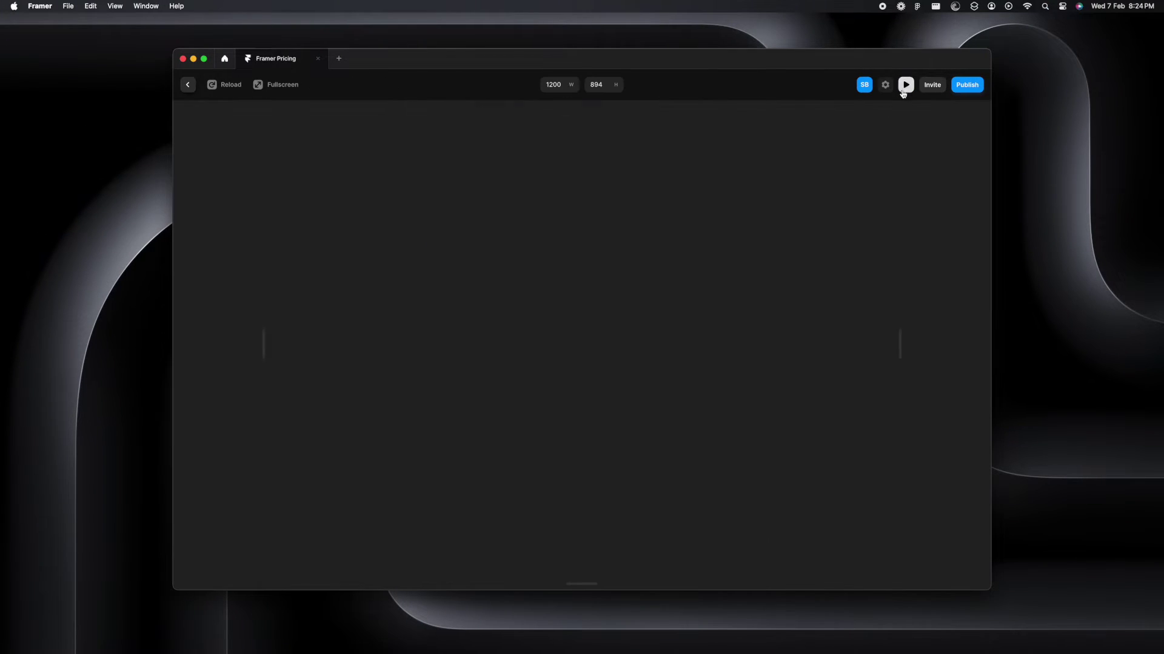
pyautogui.scroll(-10, 817, 383)
pyautogui.scroll(-8, 817, 383)
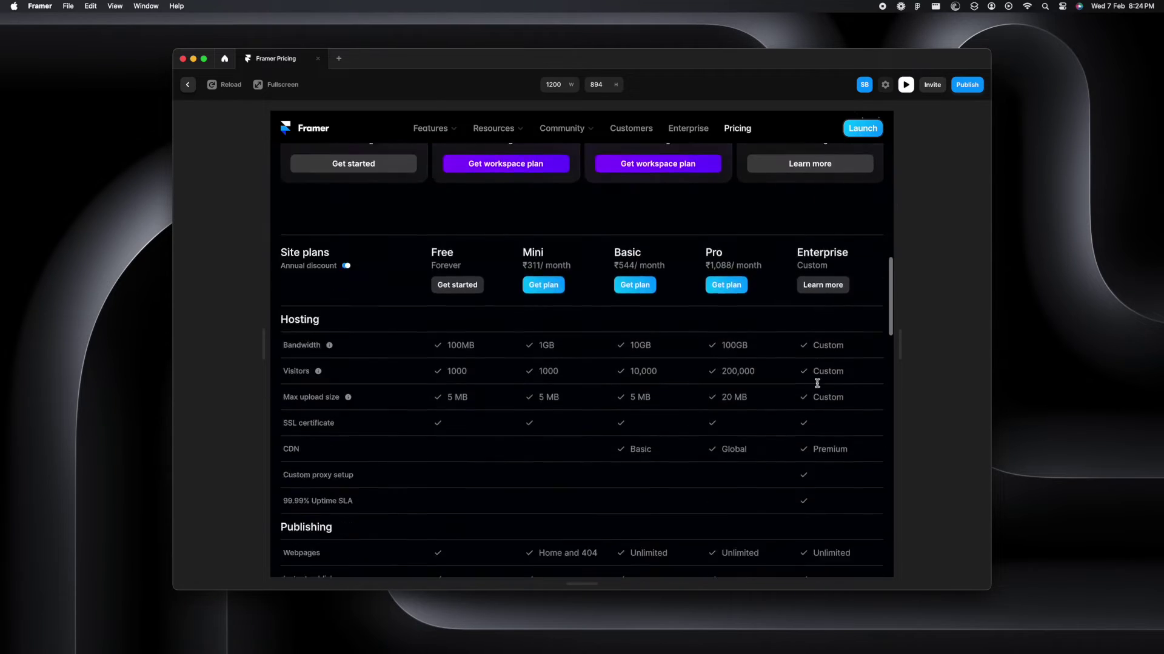
pyautogui.scroll(2, 817, 383)
pyautogui.scroll(5, 817, 382)
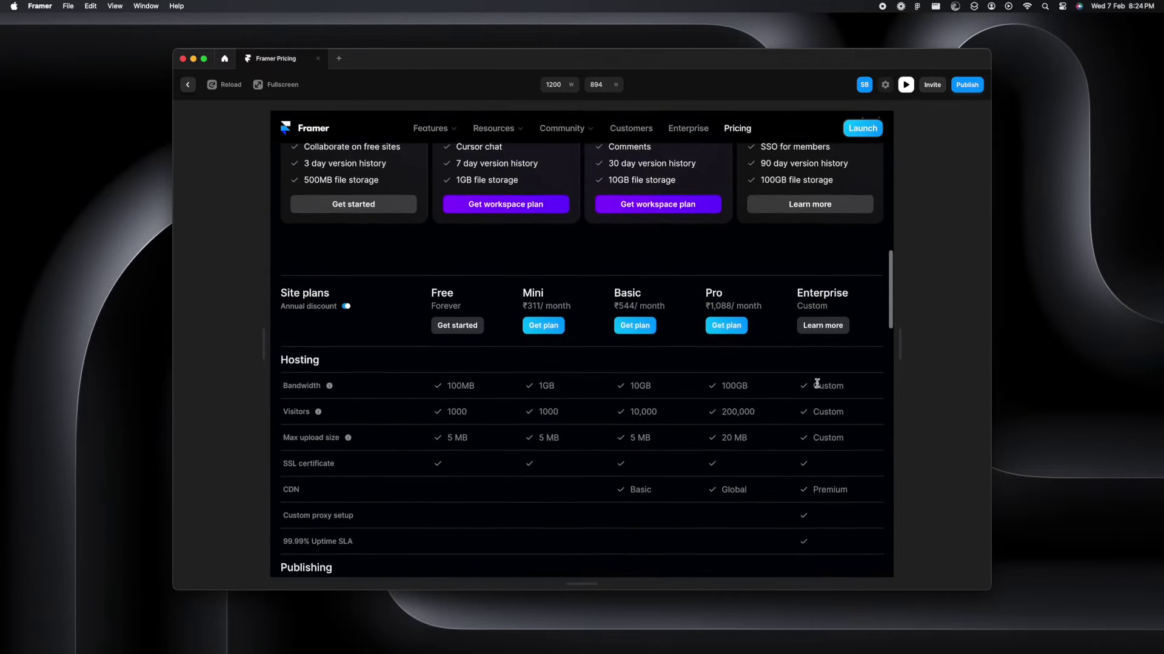
pyautogui.click(907, 85)
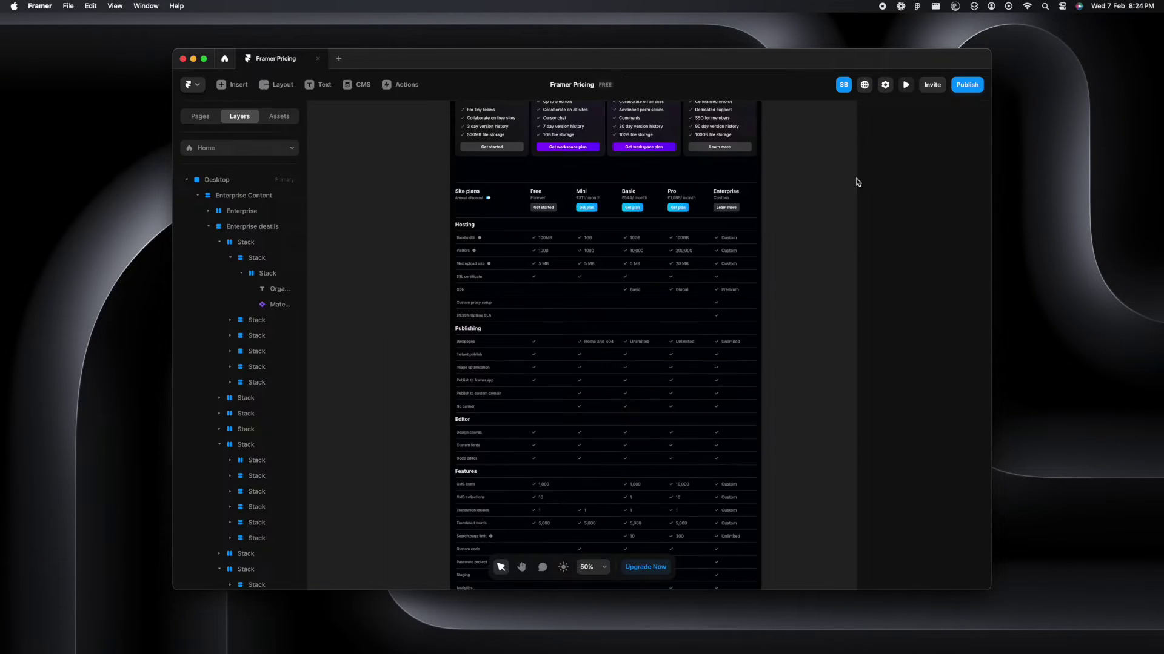
pyautogui.click(566, 183)
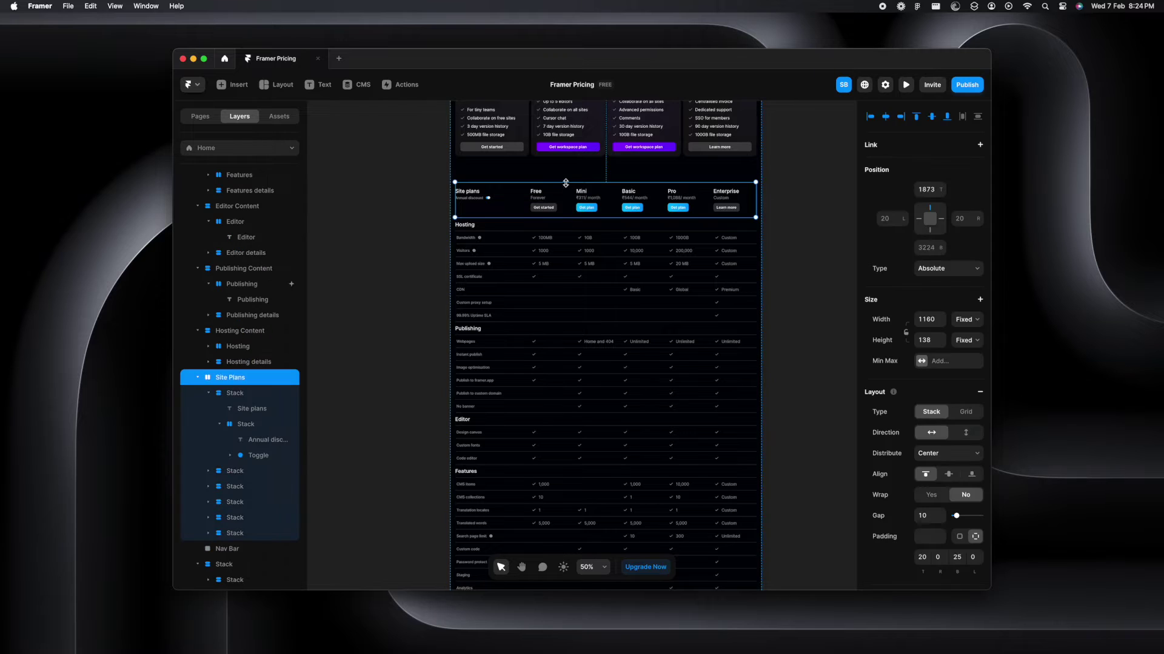
pyautogui.scroll(5, 526, 166)
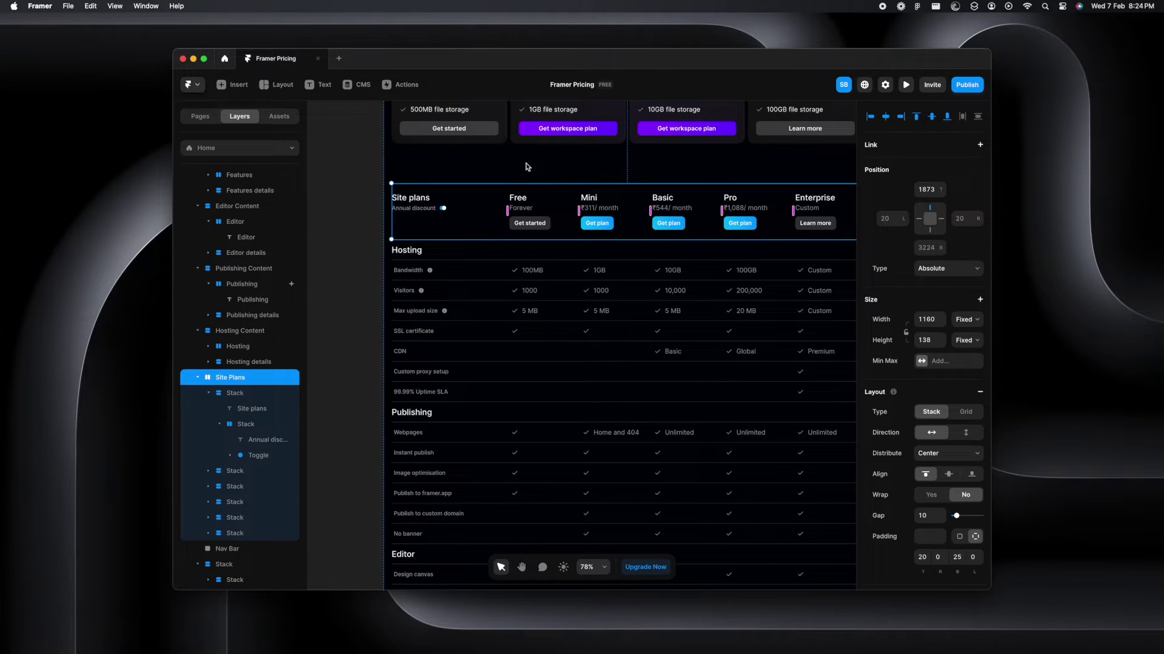
pyautogui.click(936, 269)
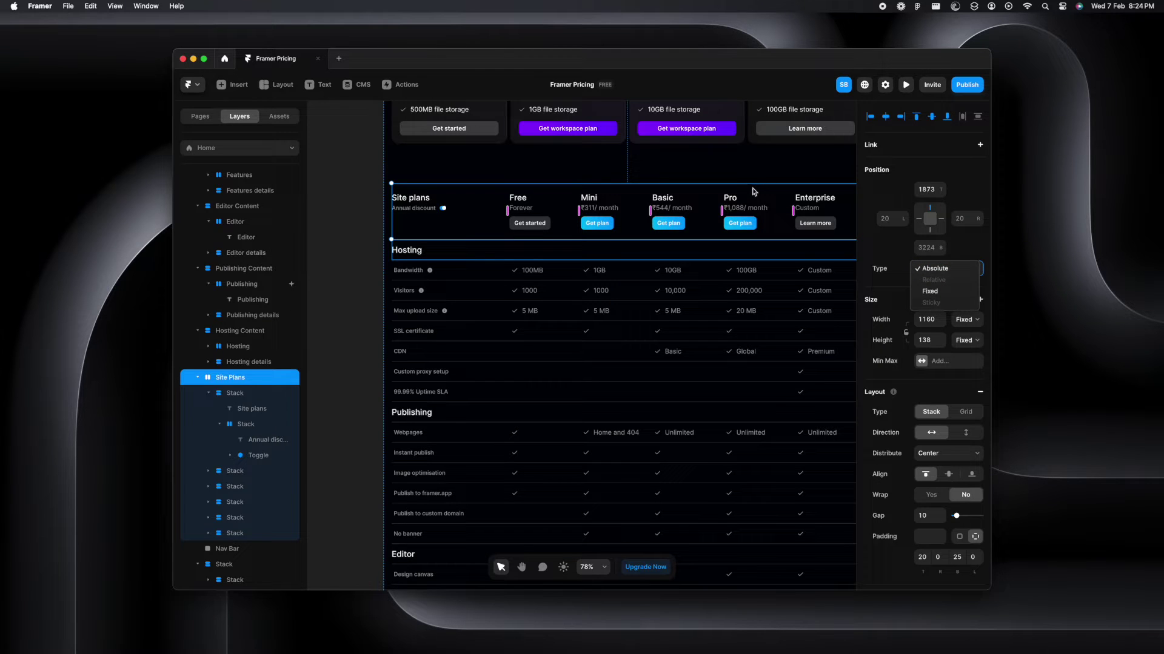
pyautogui.press('Escape')
pyautogui.scroll(-10, 754, 192)
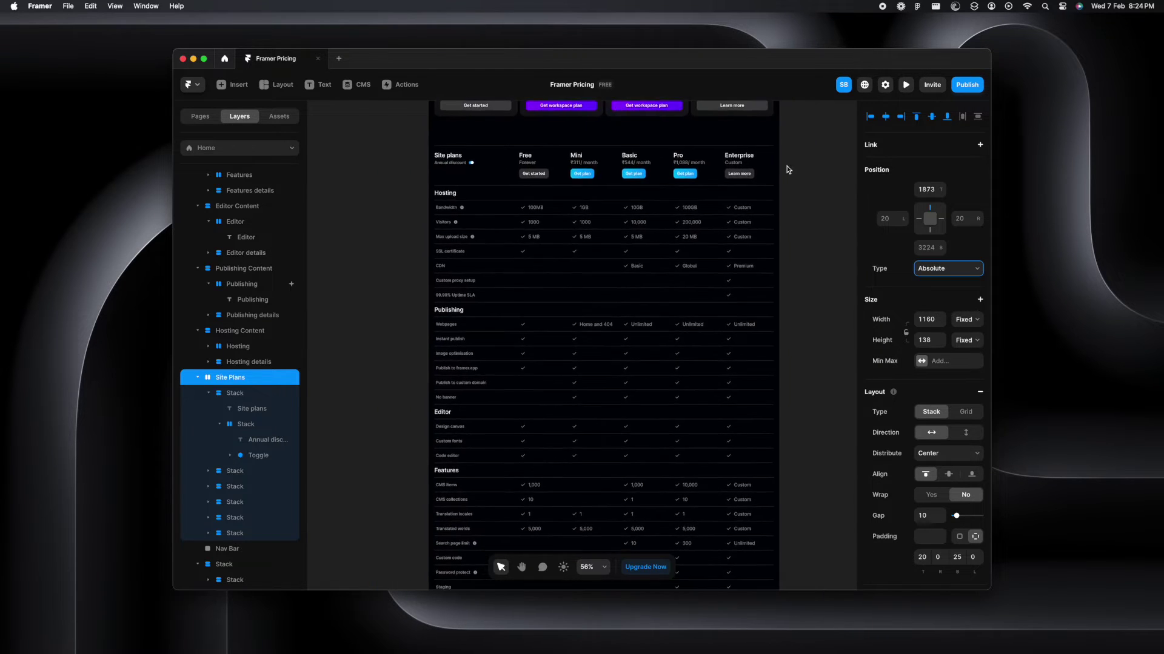
pyautogui.press('Escape')
# Wrap the comparison table sections in a stack with 0 gap and rename it 'All Items'.
pyautogui.moveTo(535, 151); pyautogui.dragTo(743, 460)
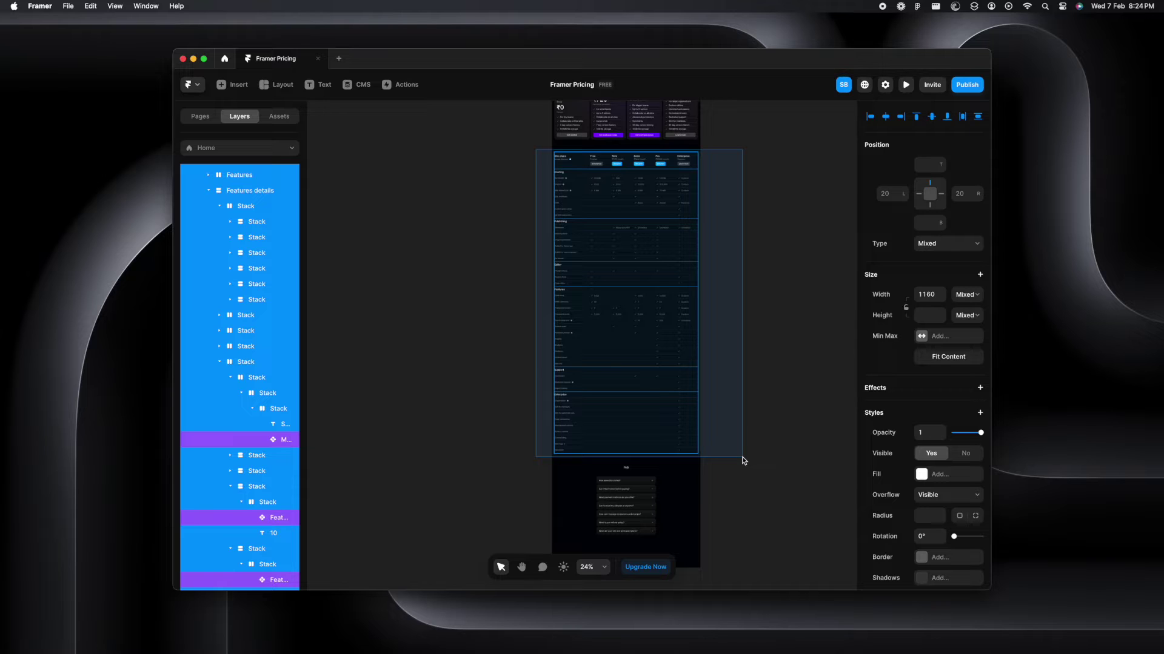
pyautogui.moveTo(743, 461); pyautogui.dragTo(744, 460)
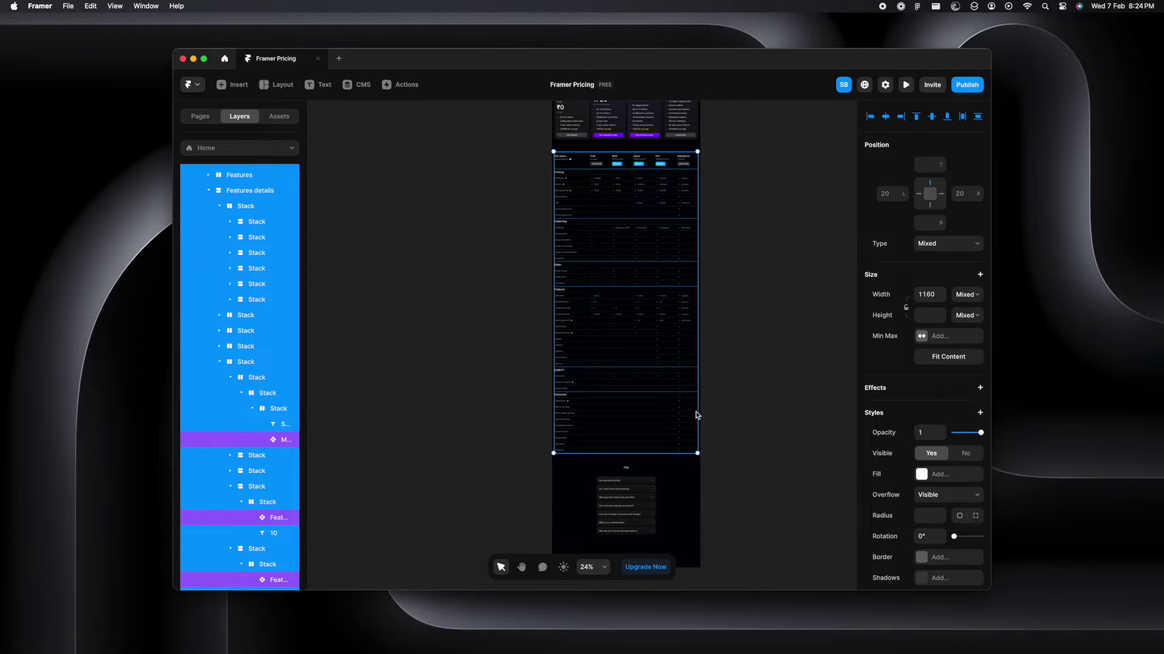
pyautogui.rightClick(670, 310)
pyautogui.click(717, 503)
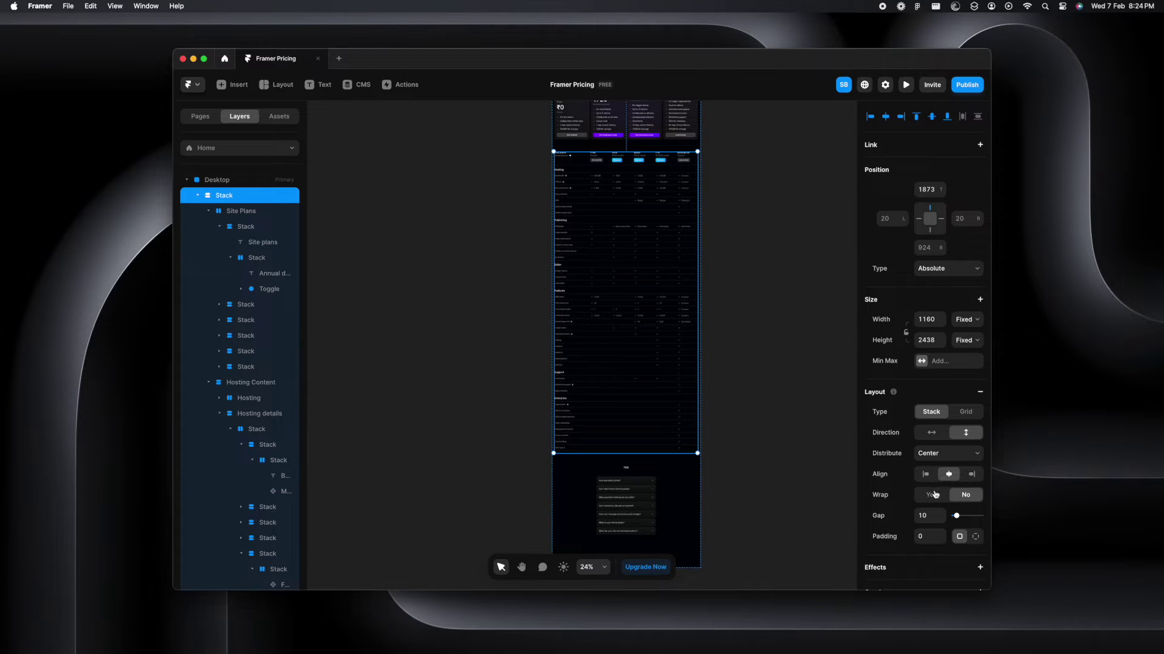
pyautogui.click(927, 518)
pyautogui.write('0')
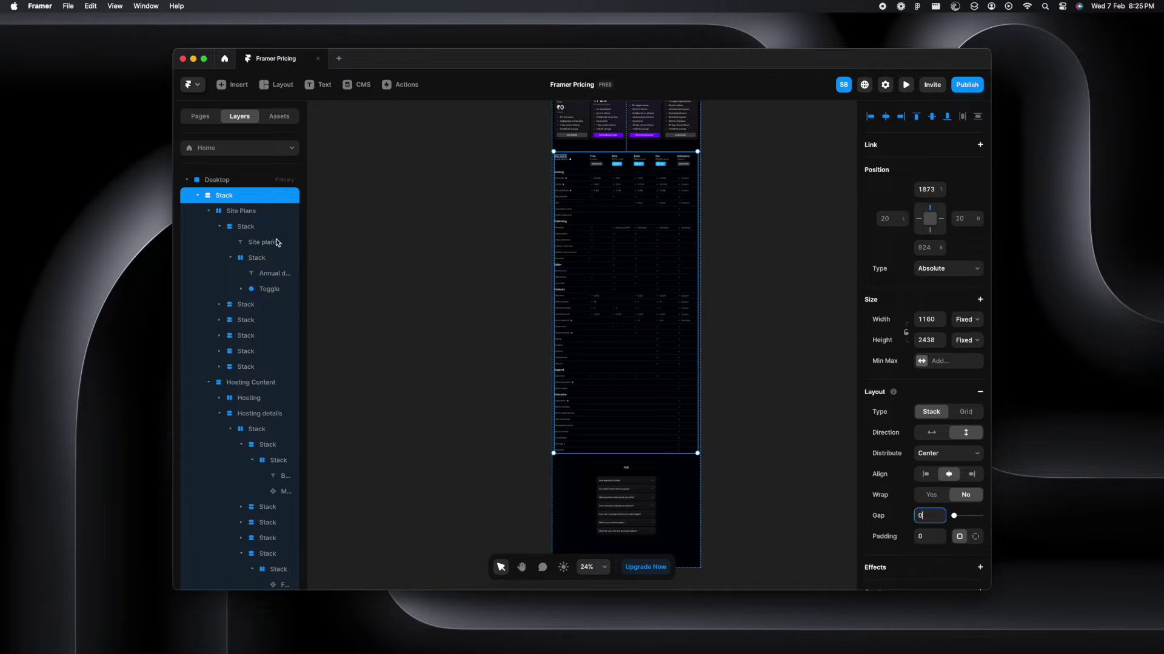
pyautogui.doubleClick(231, 197)
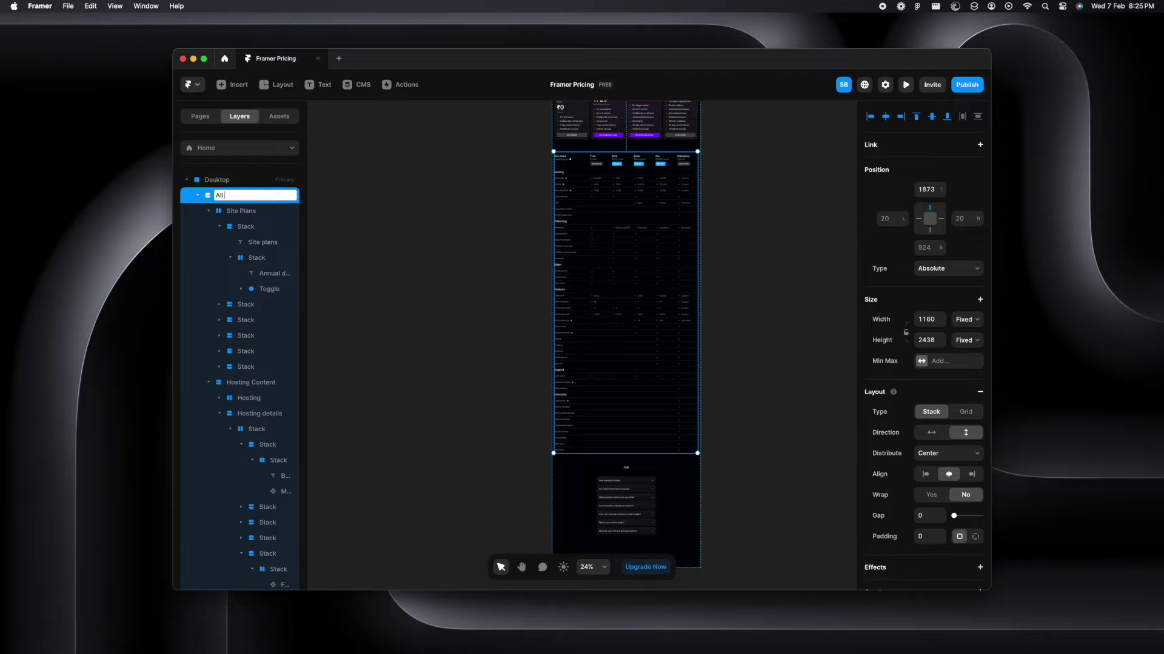
pyautogui.click(424, 253)
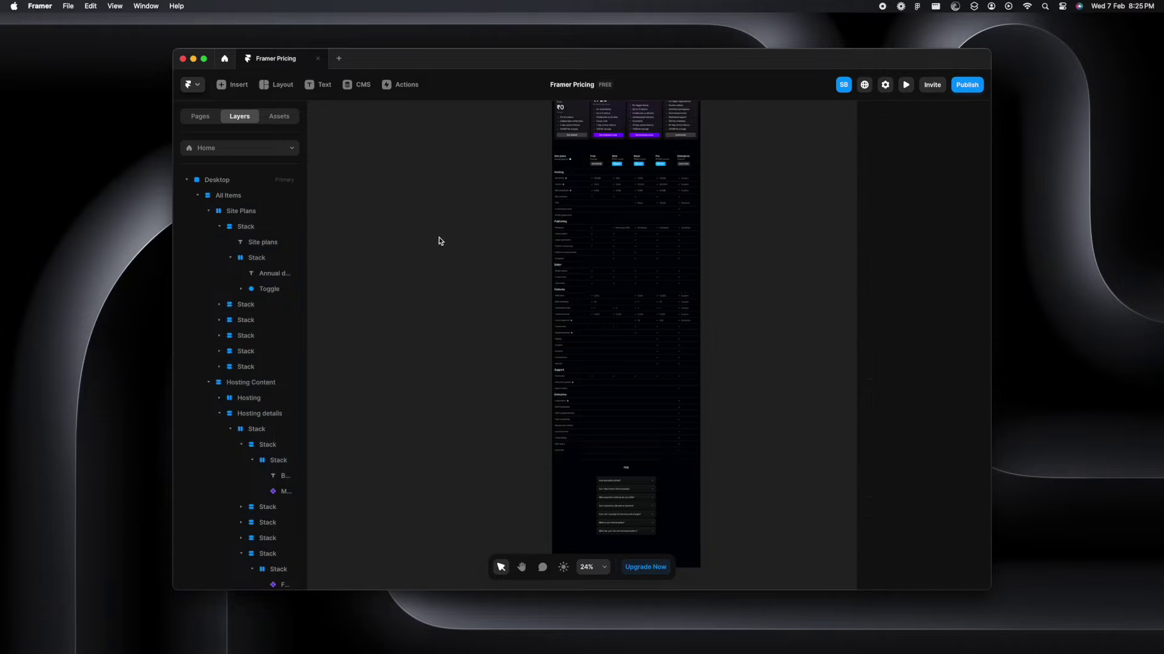
# Make the Site Plans header sticky with Top 63, matching the Nav Bar height.
pyautogui.scroll(5, 685, 153)
pyautogui.click(677, 151)
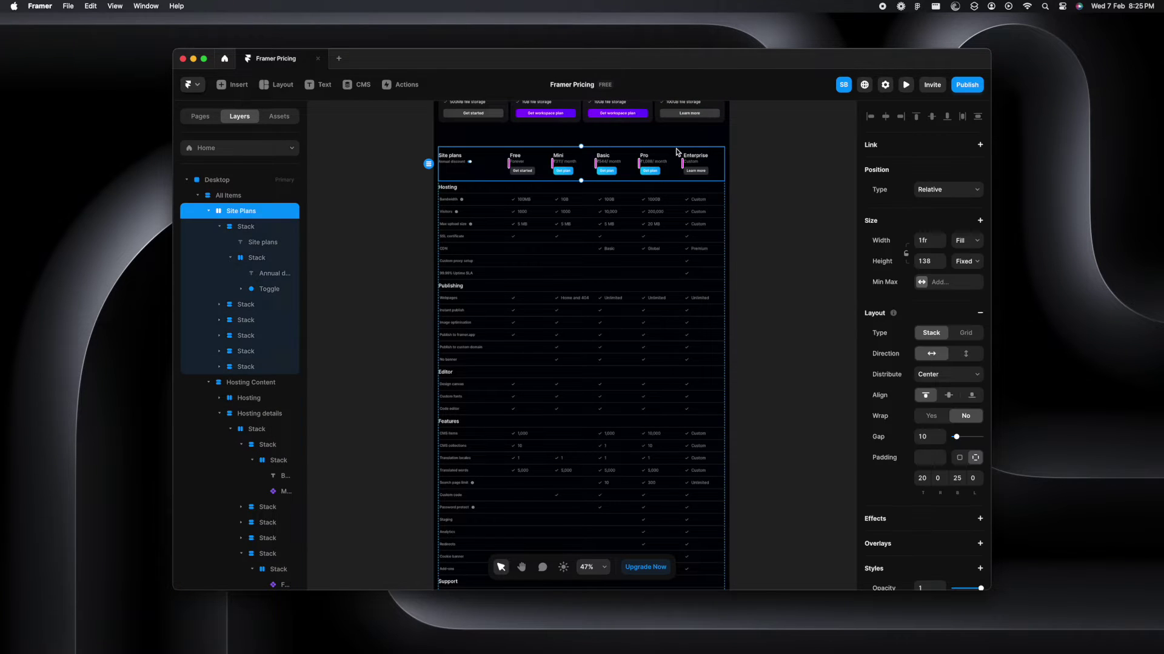
pyautogui.click(960, 192)
pyautogui.click(955, 215)
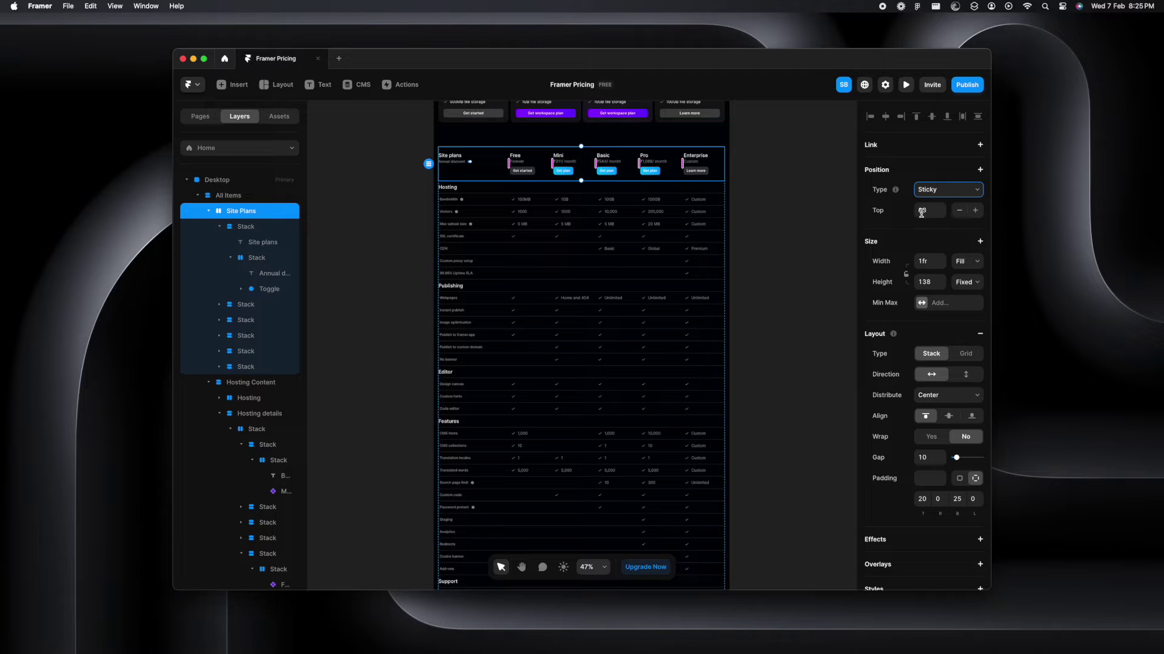
pyautogui.click(768, 237)
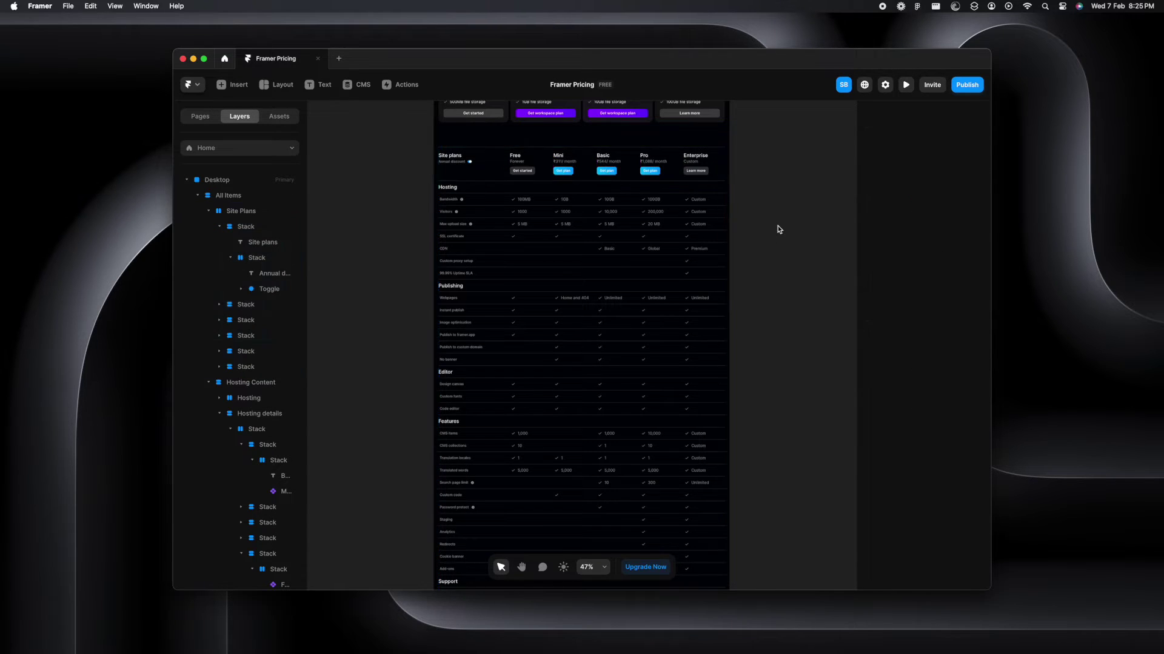
pyautogui.scroll(10, 776, 228)
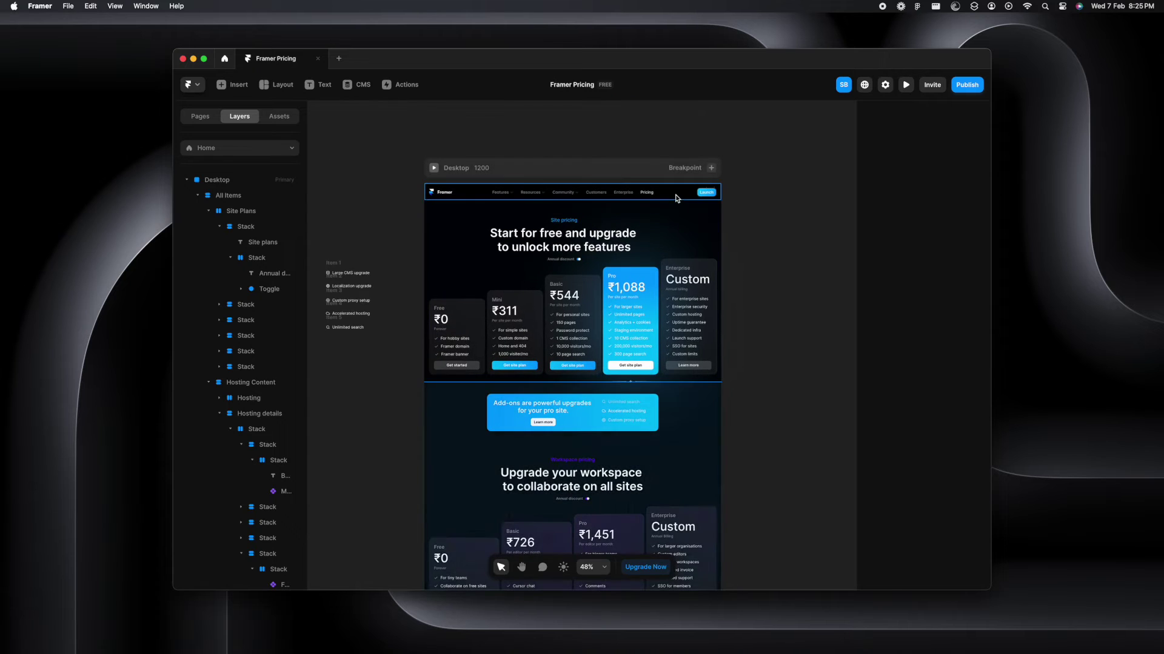
pyautogui.click(676, 194)
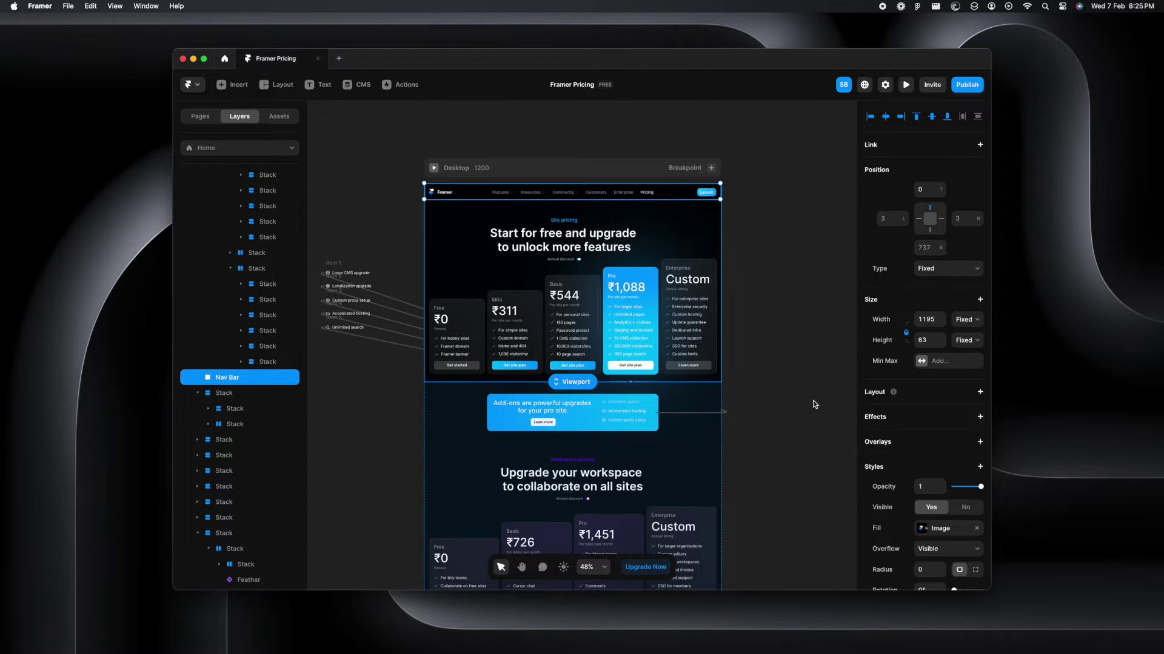
pyautogui.scroll(-10, 770, 284)
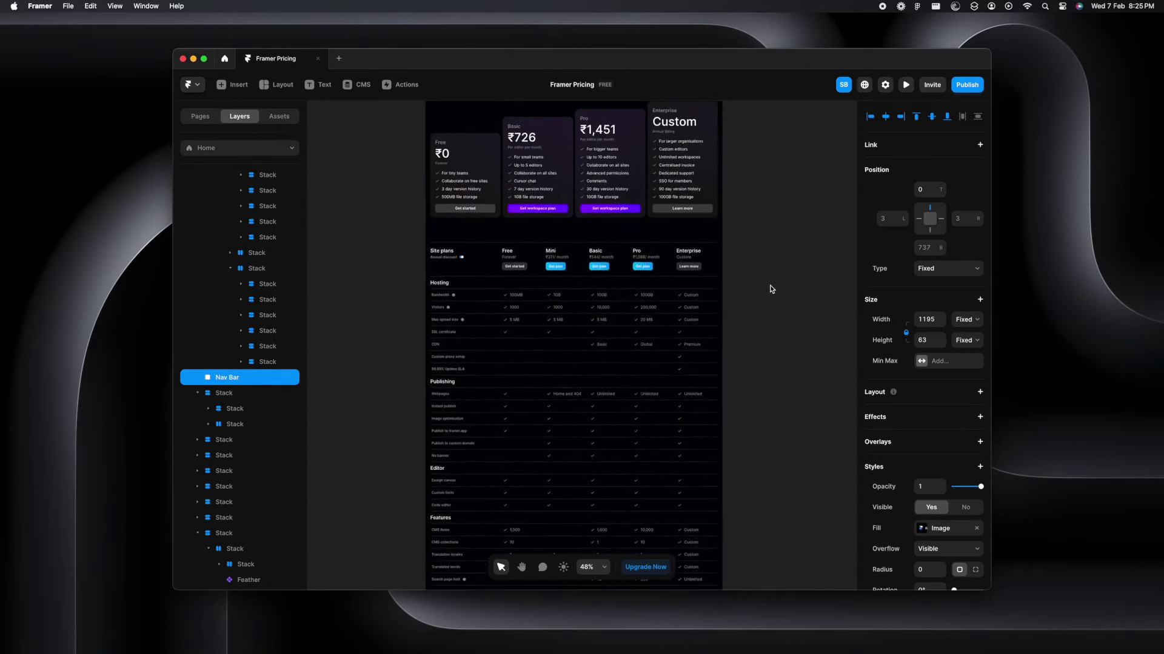
pyautogui.click(773, 294)
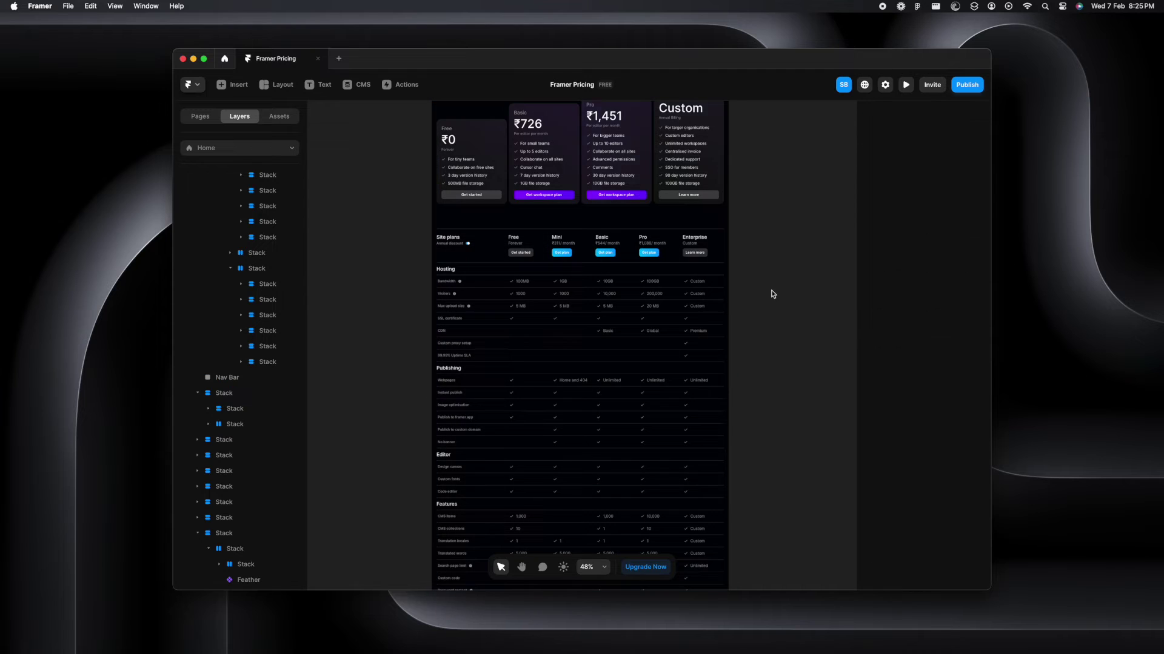
pyautogui.click(721, 239)
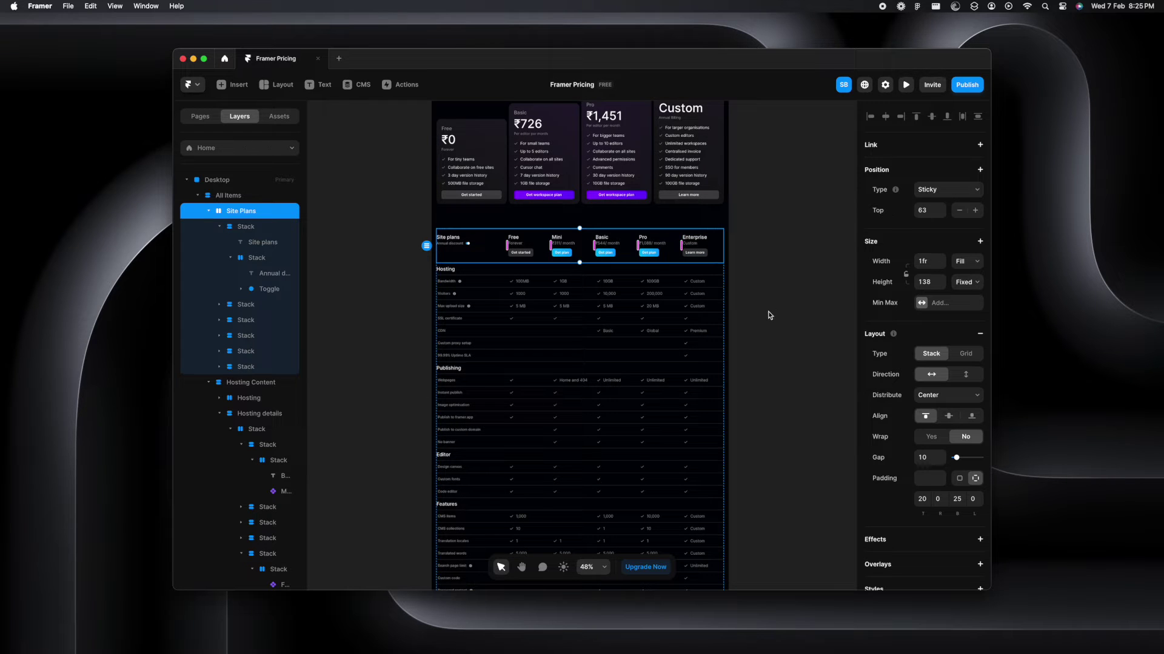
pyautogui.scroll(-2, 770, 315)
pyautogui.click(448, 203)
# Preview the page and scroll the comparison table to test the sticky Site Plans header.
pyautogui.click(908, 84)
pyautogui.scroll(-10, 803, 367)
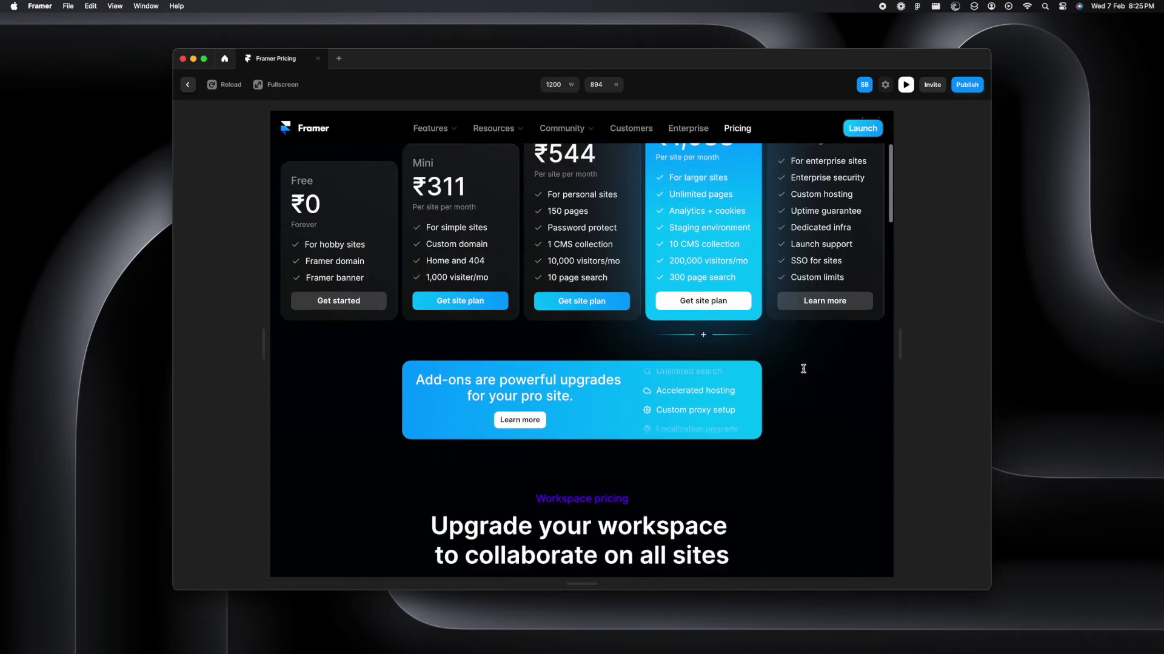
pyautogui.scroll(-8, 803, 369)
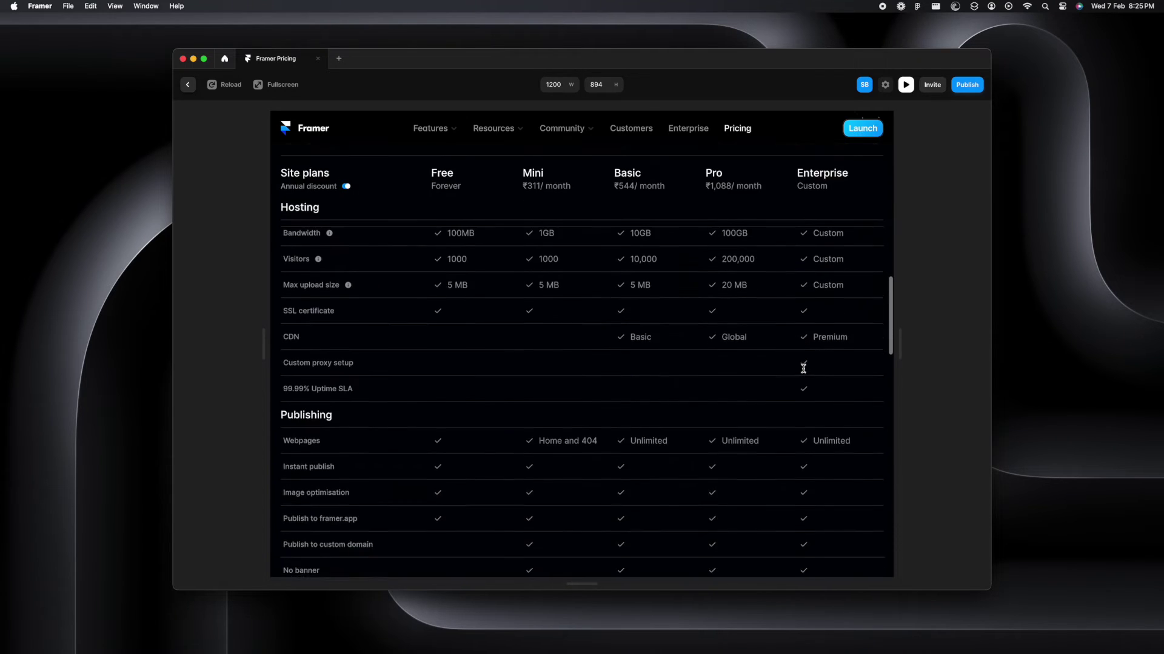
pyautogui.scroll(3, 803, 369)
pyautogui.scroll(-5, 803, 367)
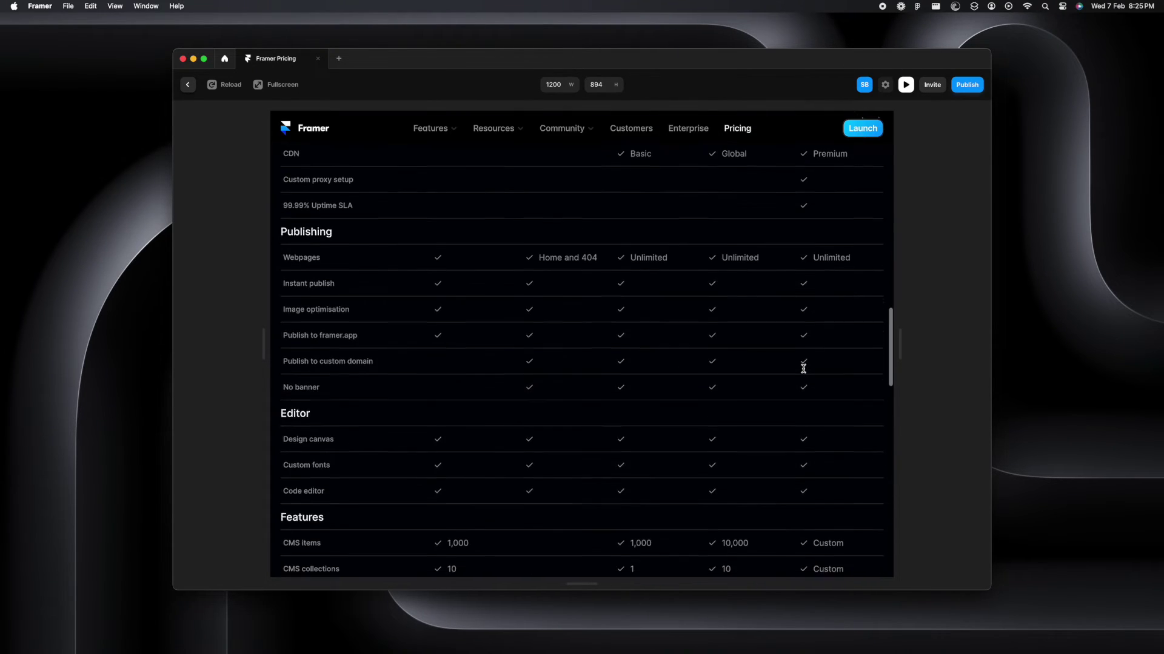
pyautogui.scroll(6, 803, 366)
# Back in the editor, select All Items, the parent of Site Plans, and open its Overflow dropdown.
pyautogui.click(905, 85)
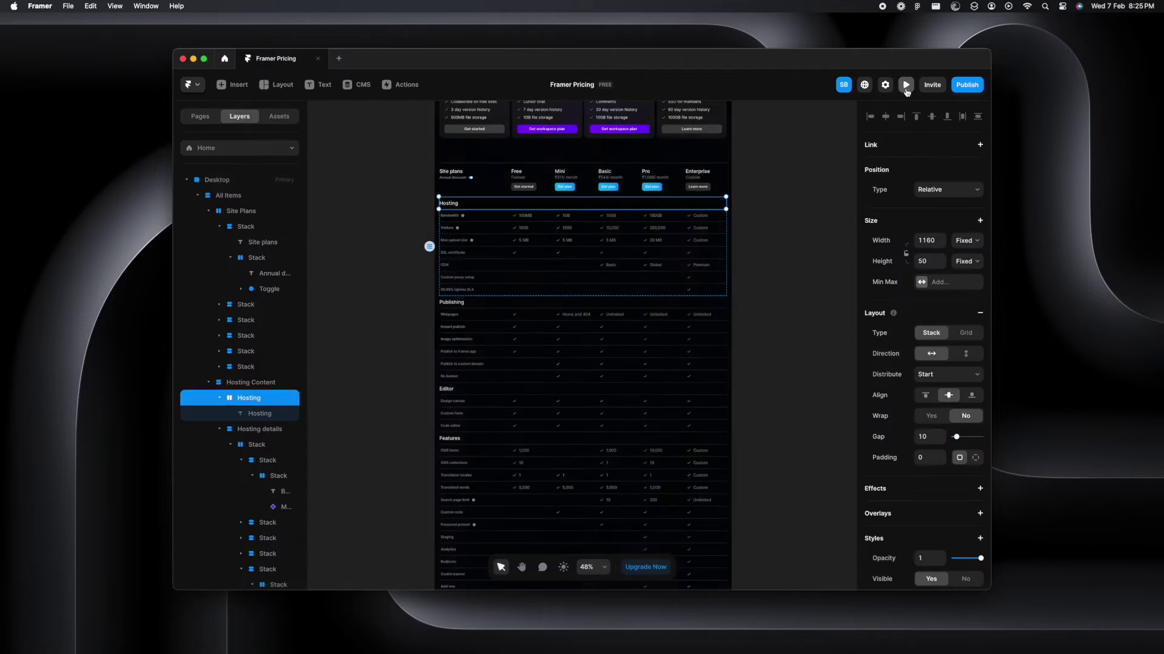
pyautogui.click(726, 171)
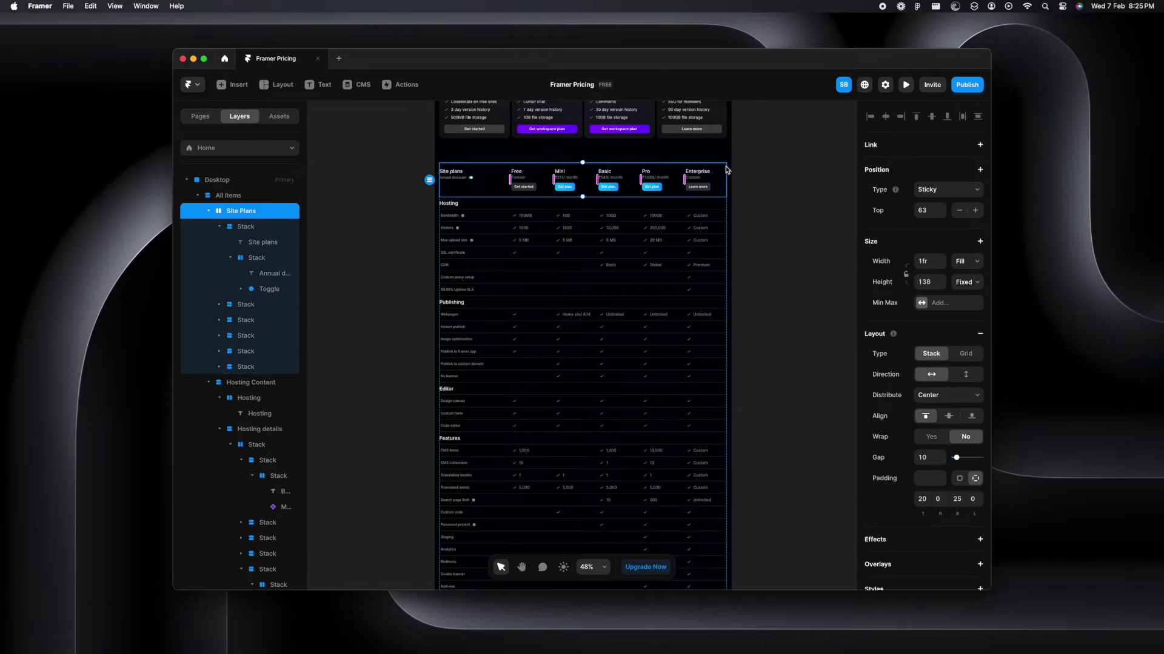
pyautogui.scroll(-10, 916, 458)
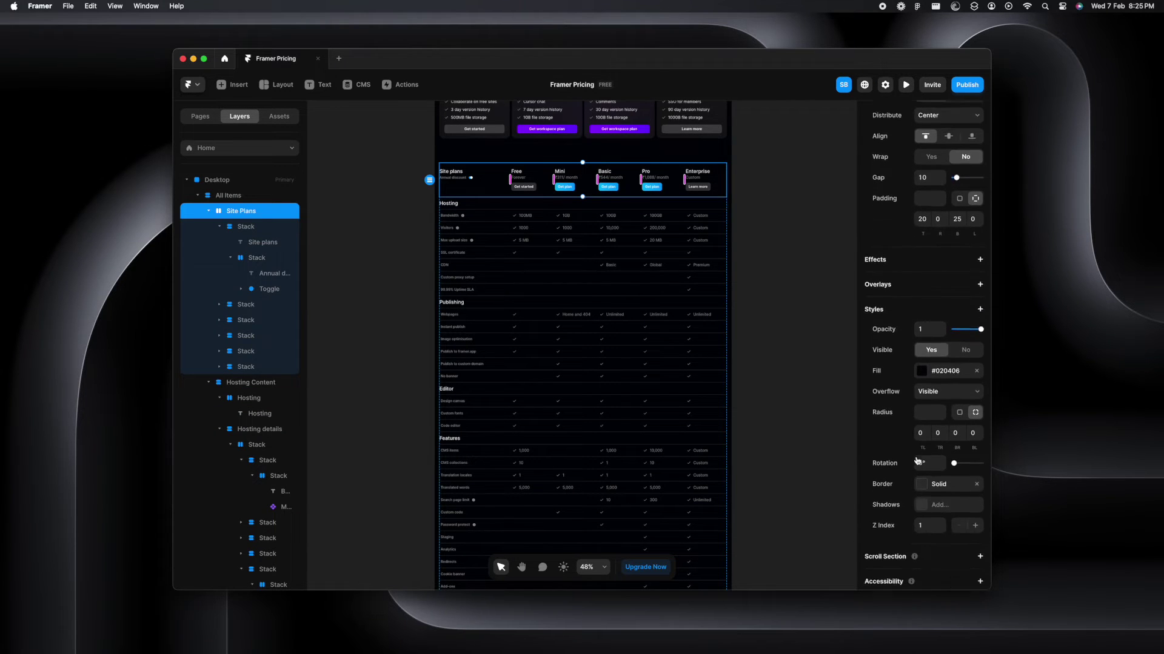
pyautogui.press('Escape')
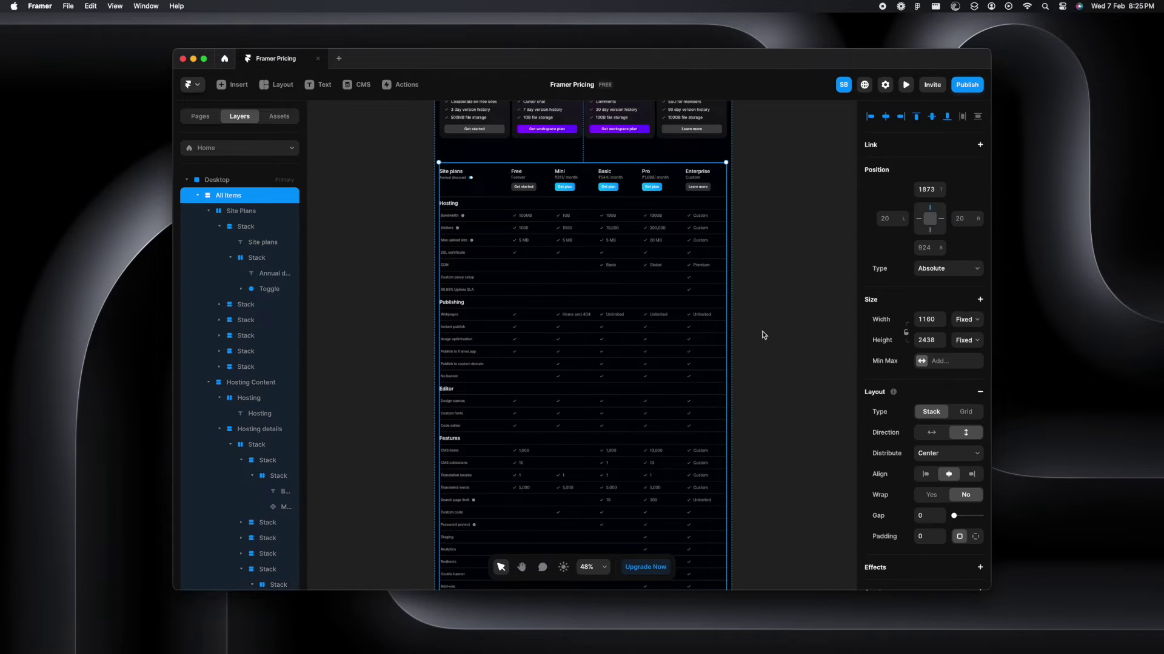
pyautogui.scroll(-6, 898, 473)
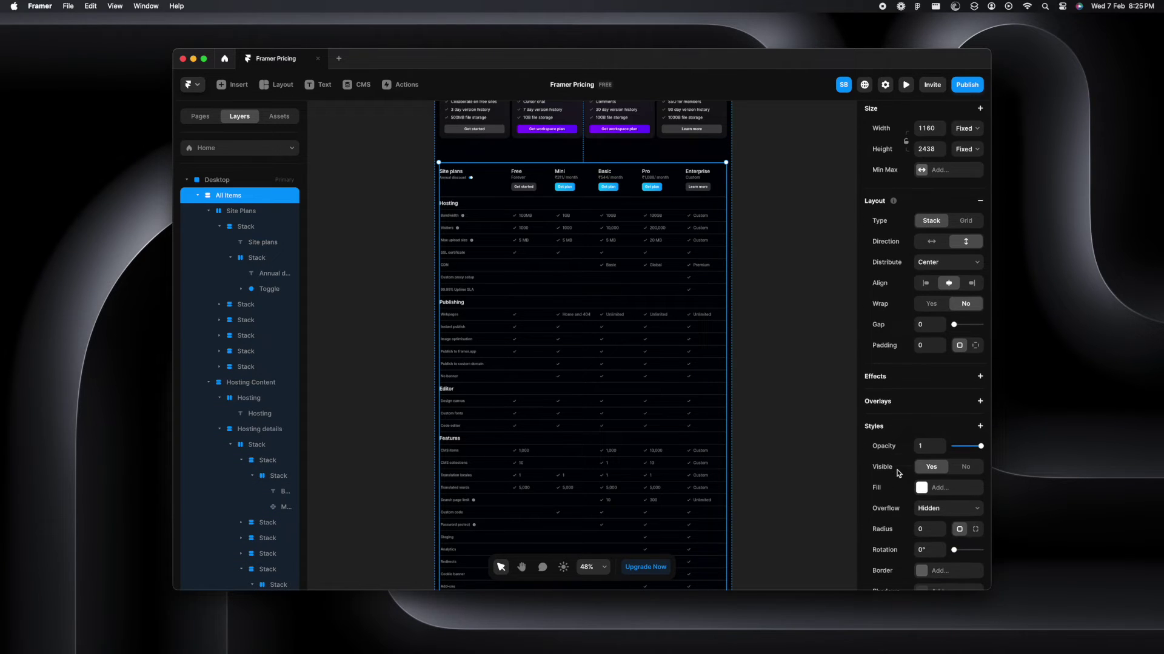
pyautogui.click(943, 513)
# Set All Items overflow to Visible and preview to confirm the Site Plans header sticks.
pyautogui.click(946, 525)
pyautogui.click(907, 85)
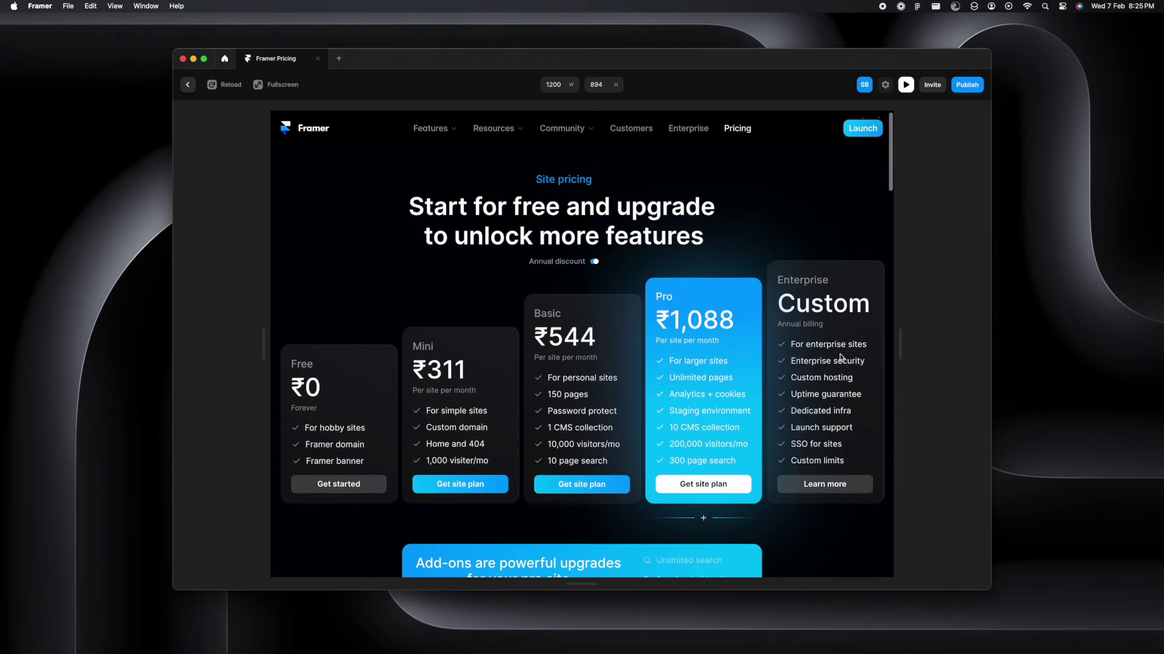
pyautogui.scroll(-5, 841, 357)
pyautogui.scroll(-10, 841, 358)
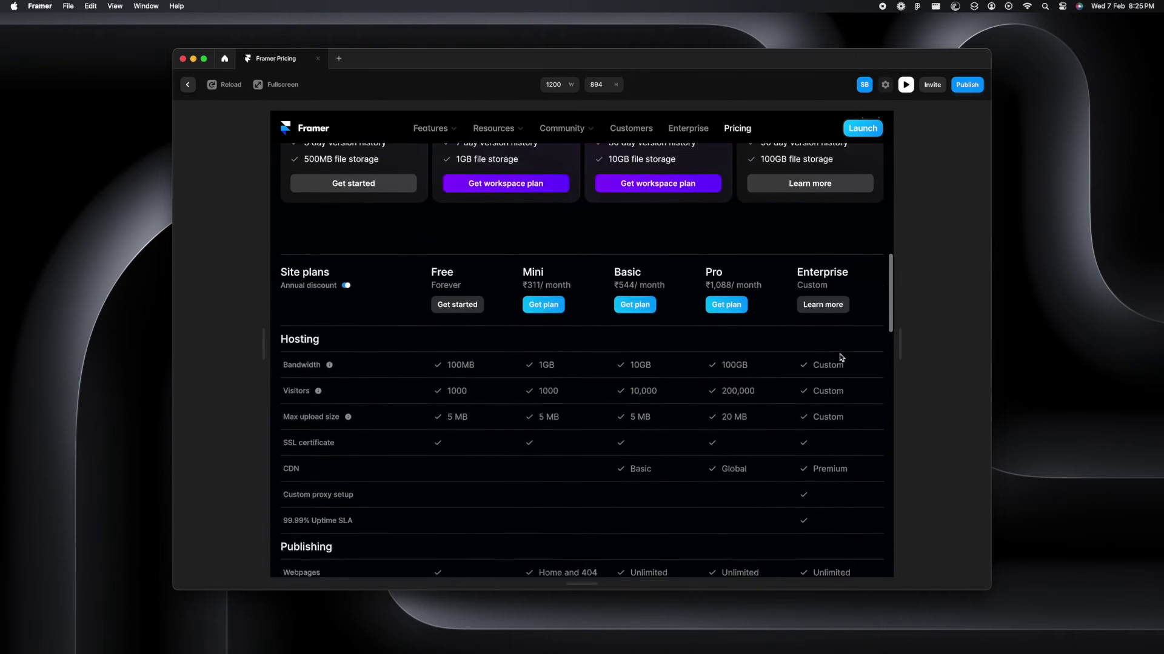
pyautogui.scroll(-2, 841, 357)
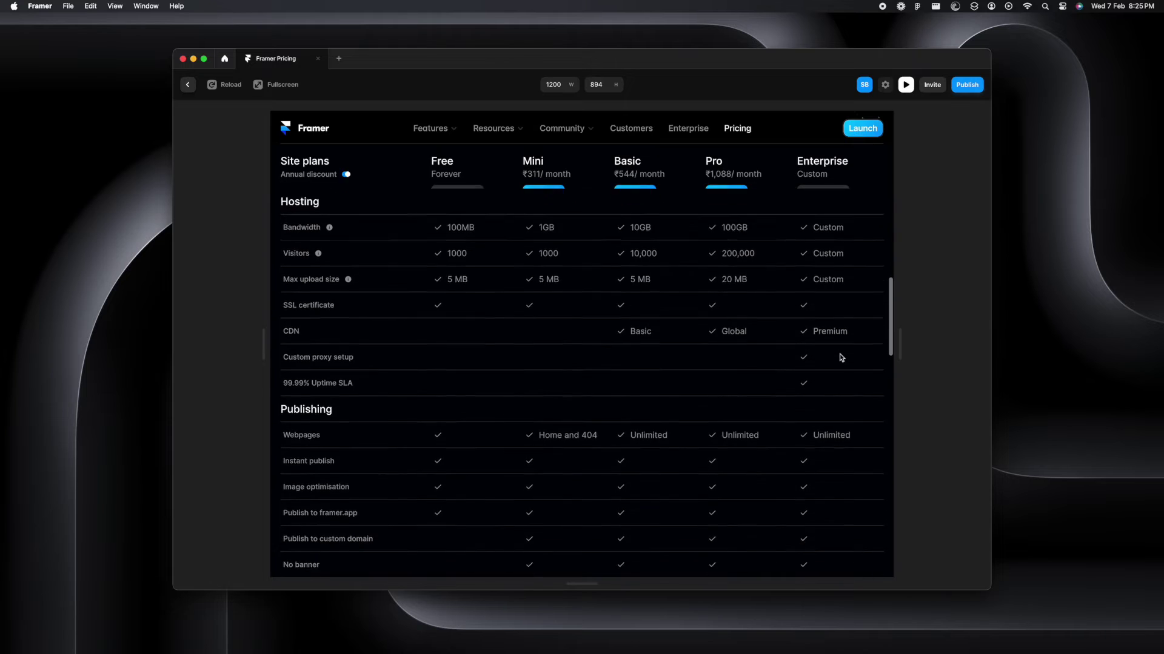
pyautogui.scroll(5, 841, 358)
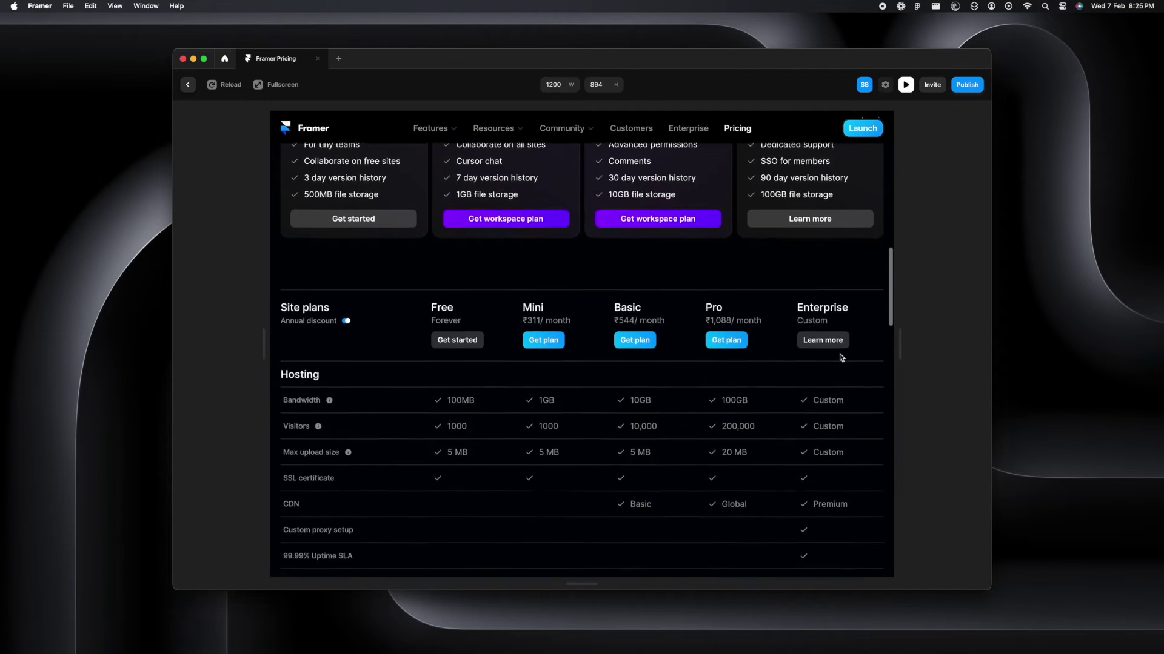
pyautogui.scroll(-4, 841, 358)
pyautogui.scroll(-2, 841, 358)
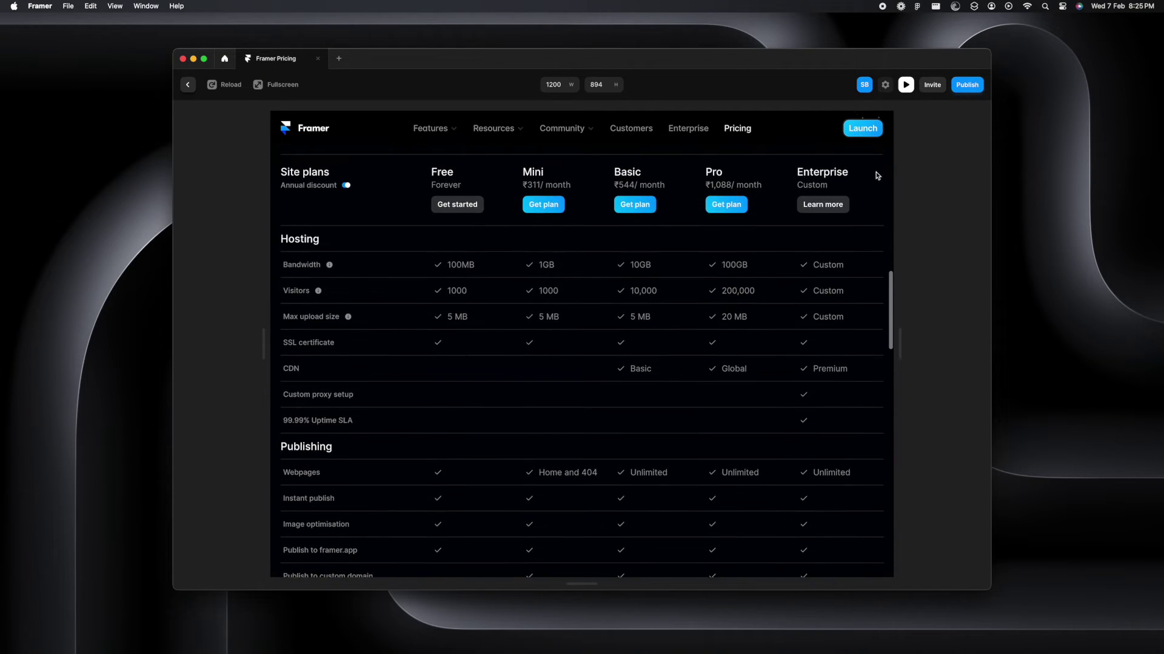
pyautogui.click(906, 84)
# Collapse the Site Plans, Hosting and Hosting details layers in the Layers panel.
pyautogui.click(813, 330)
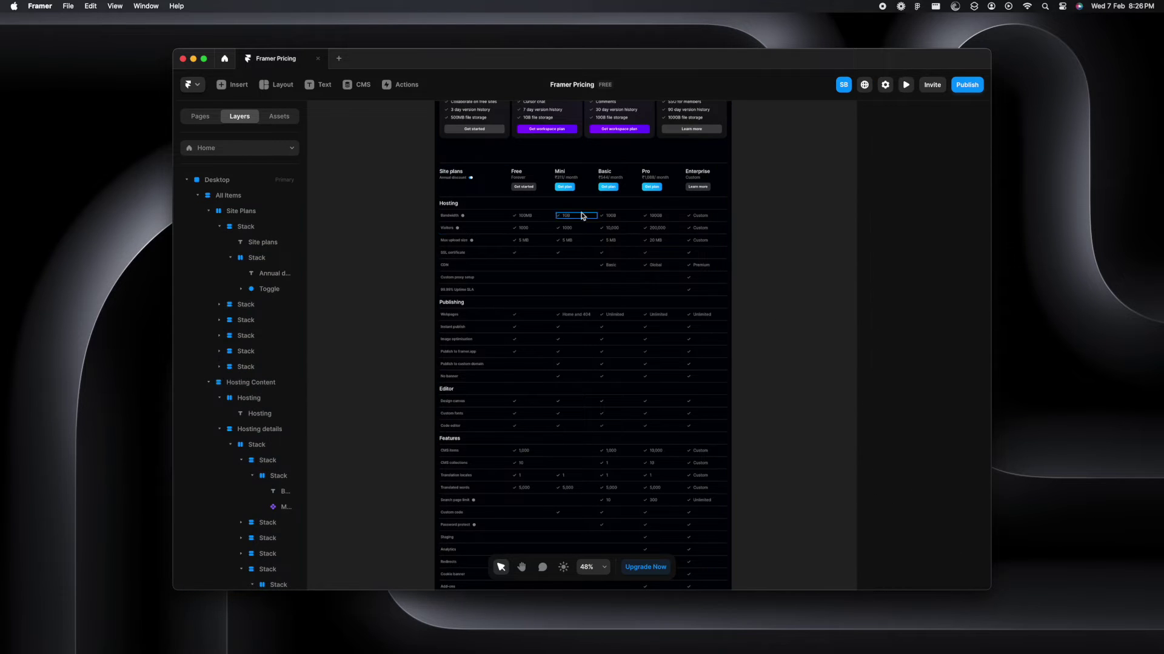
pyautogui.click(574, 210)
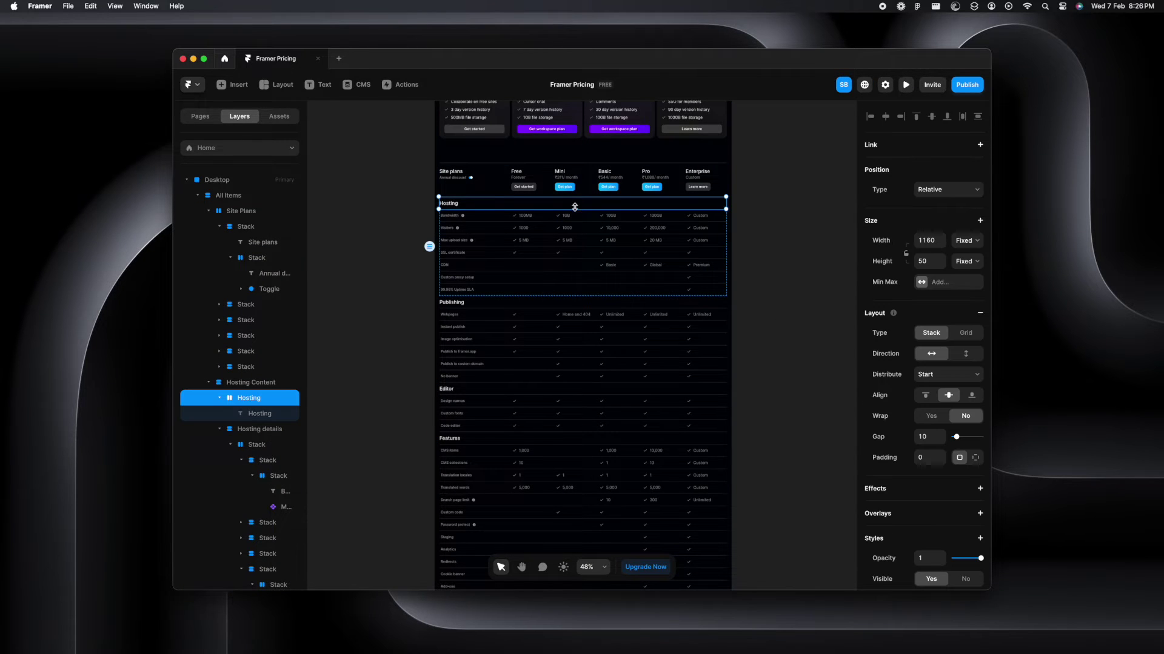
pyautogui.click(258, 382)
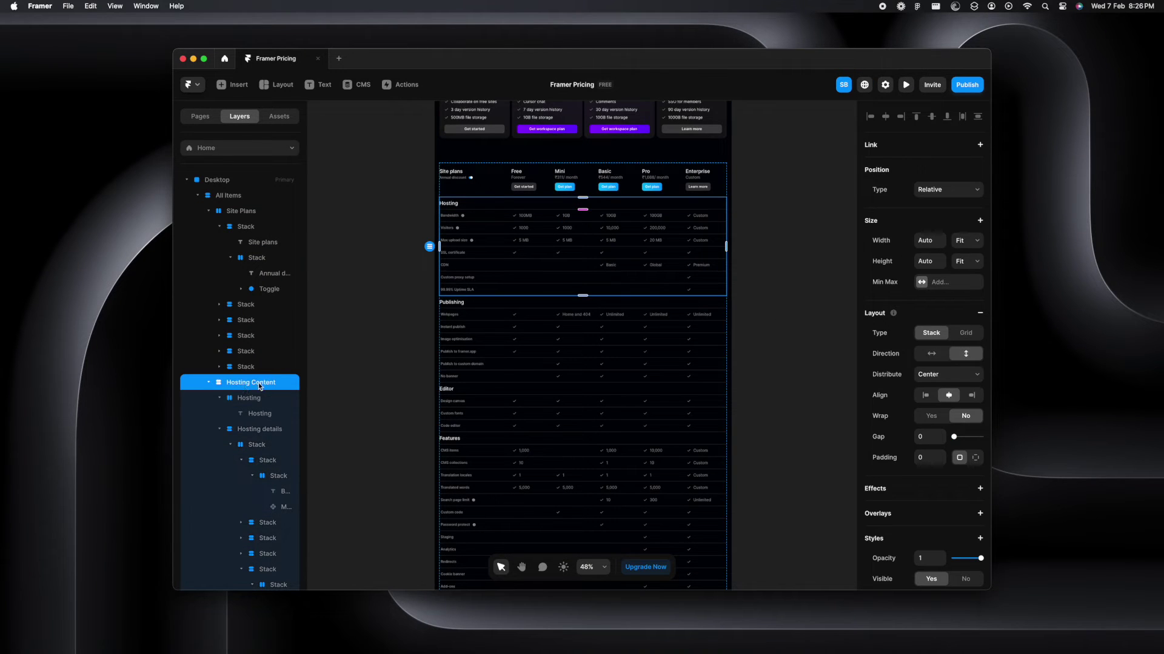
pyautogui.click(197, 196)
pyautogui.click(197, 196)
pyautogui.click(209, 212)
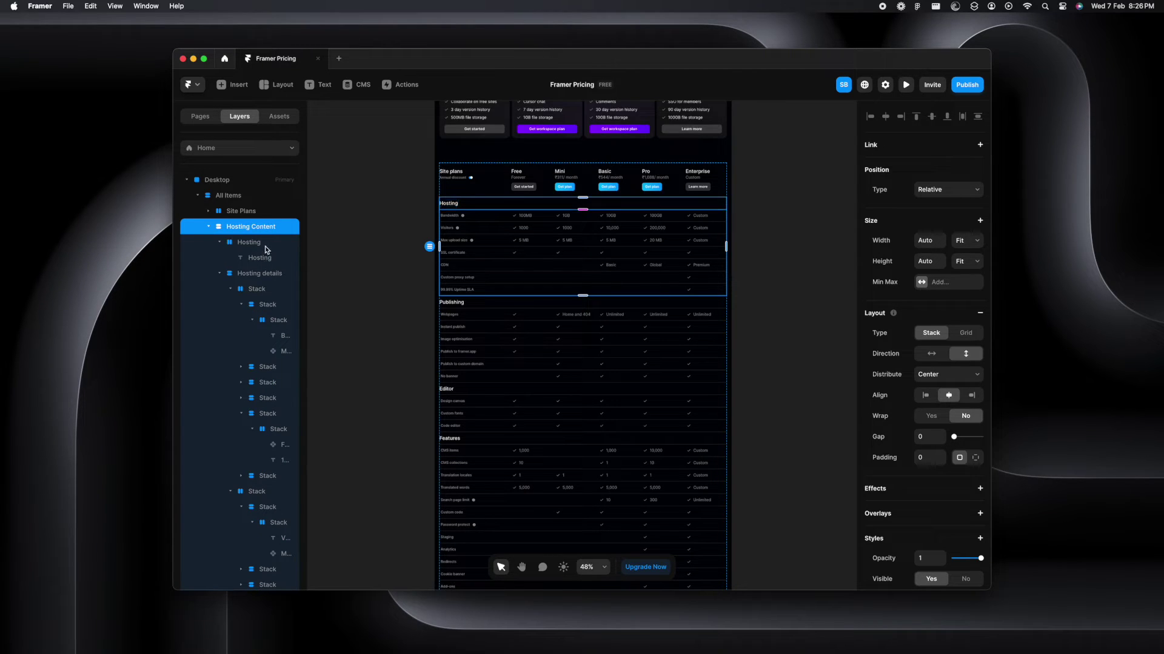
pyautogui.click(219, 242)
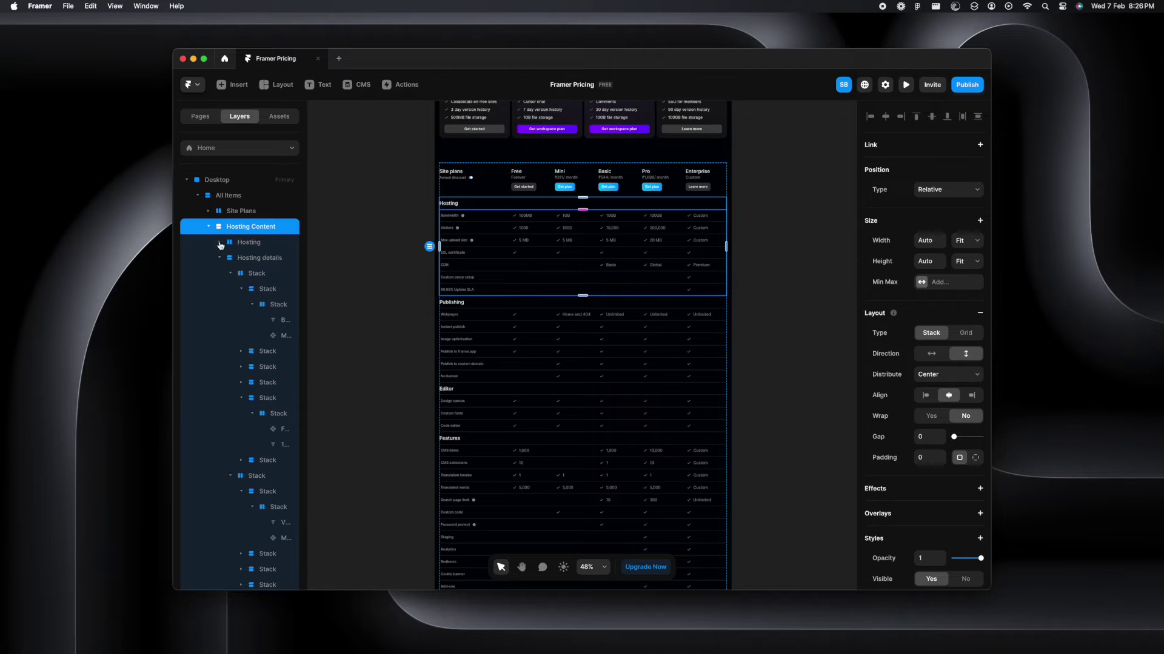
pyautogui.click(220, 258)
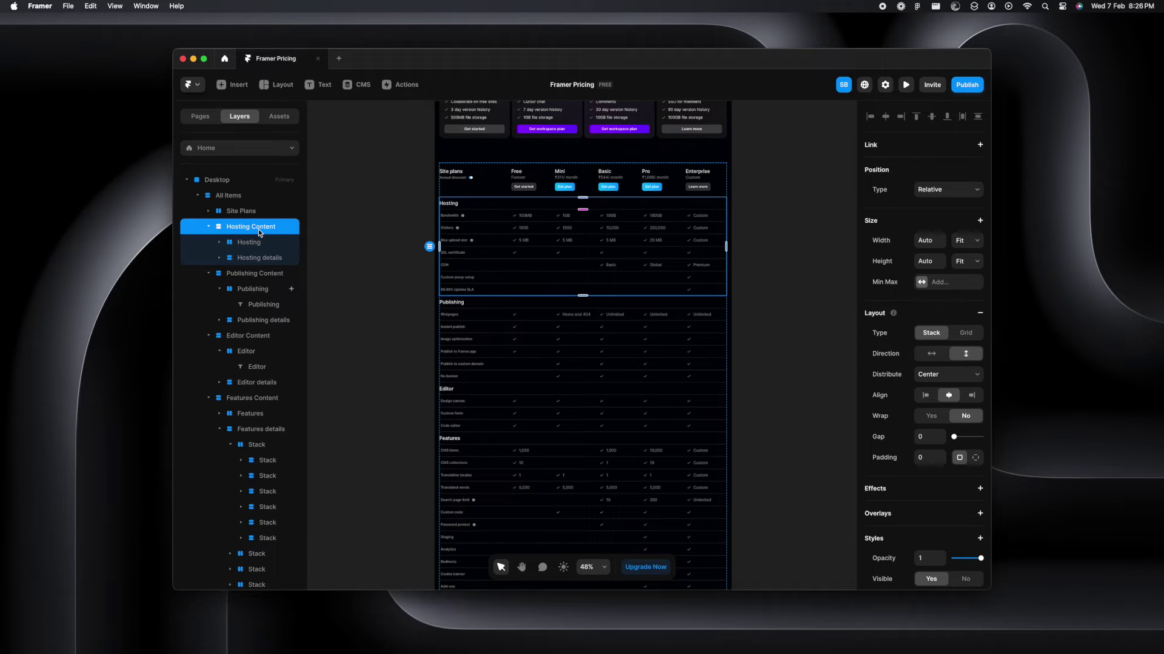
# Collapse the Publishing, Editor and Features Content groups and re-collapse Hosting and Hosting details.
pyautogui.click(208, 273)
pyautogui.click(209, 289)
pyautogui.click(209, 305)
pyautogui.click(240, 336)
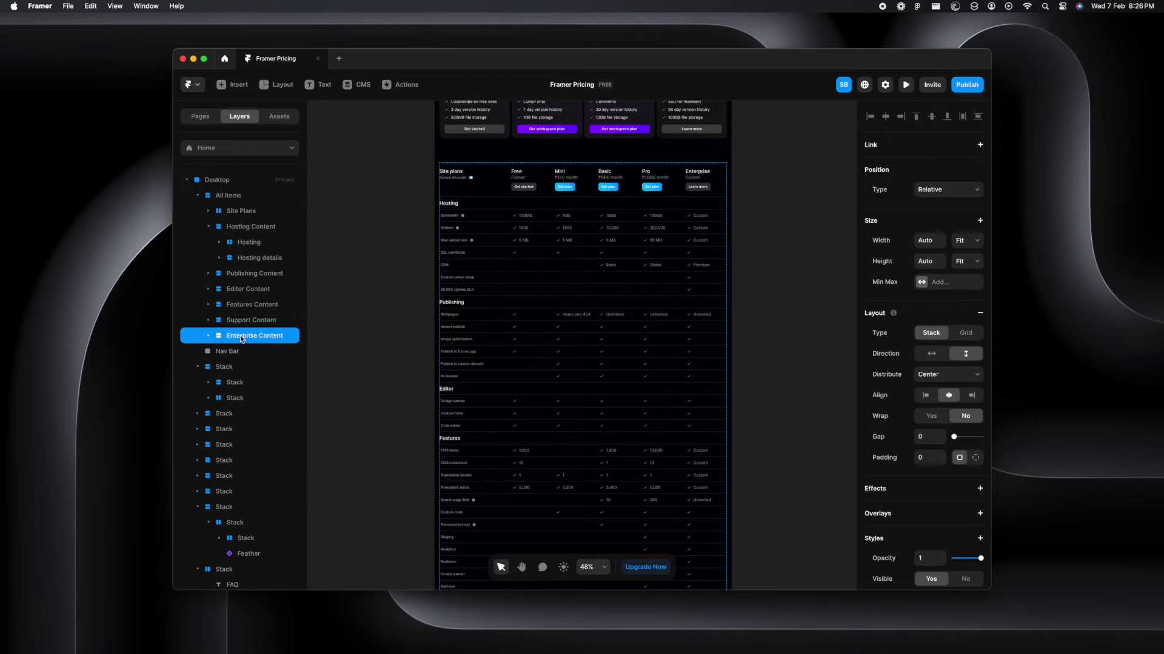
pyautogui.click(257, 321)
pyautogui.click(262, 305)
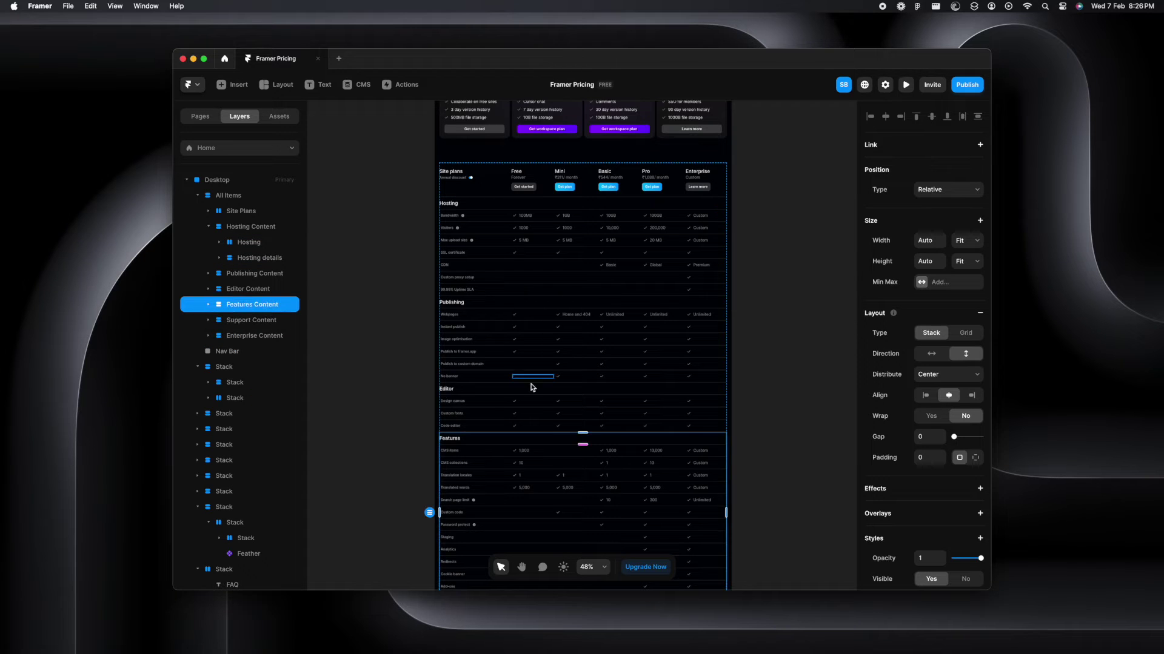
pyautogui.scroll(-5, 532, 386)
pyautogui.click(260, 283)
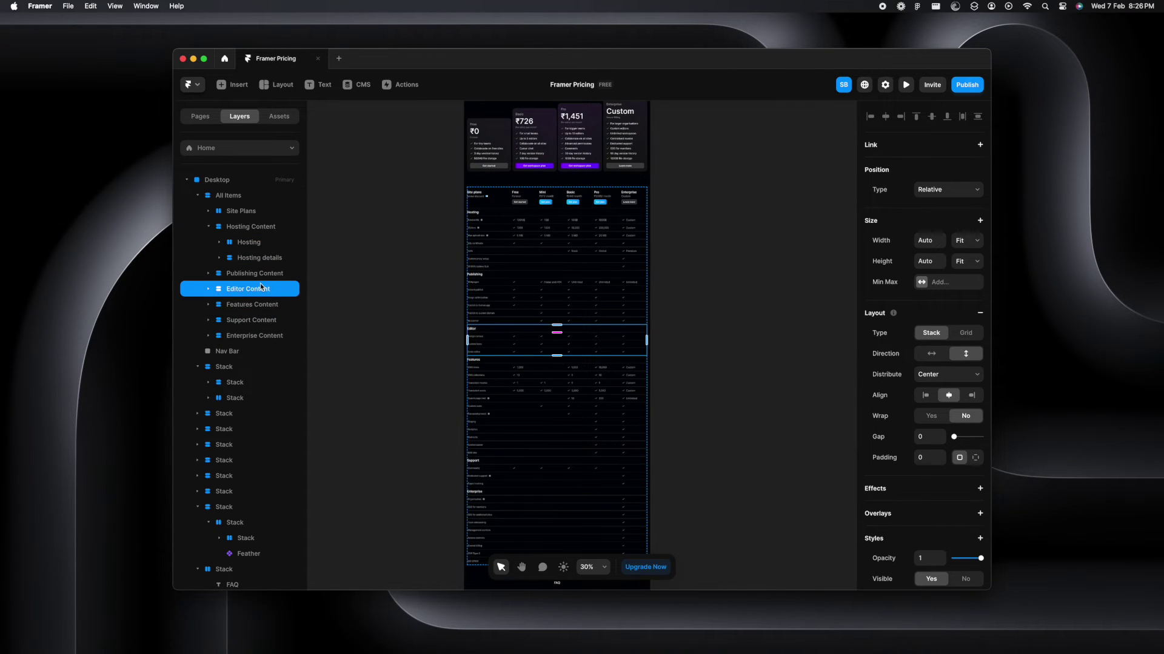
pyautogui.click(264, 279)
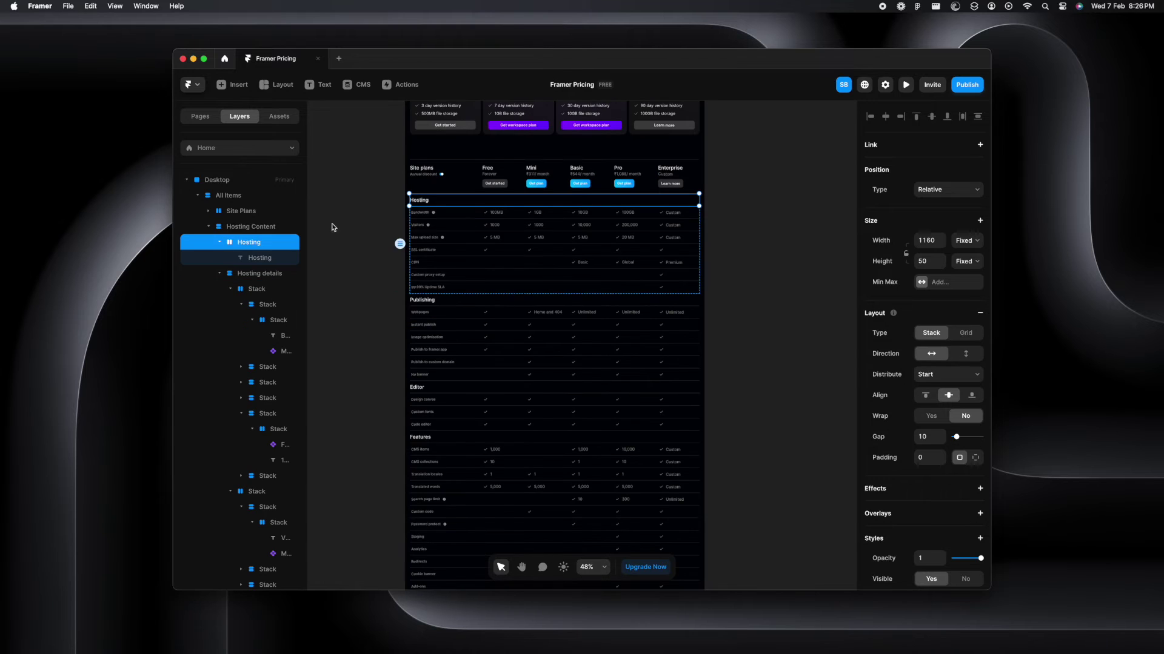
pyautogui.click(219, 242)
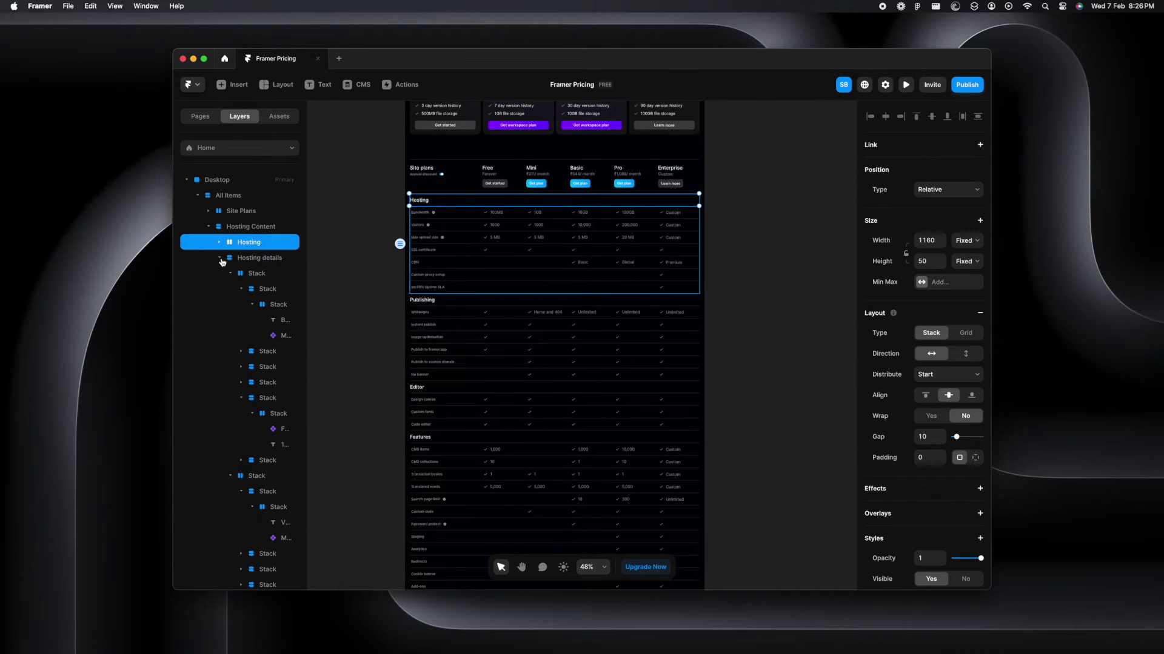
pyautogui.click(221, 259)
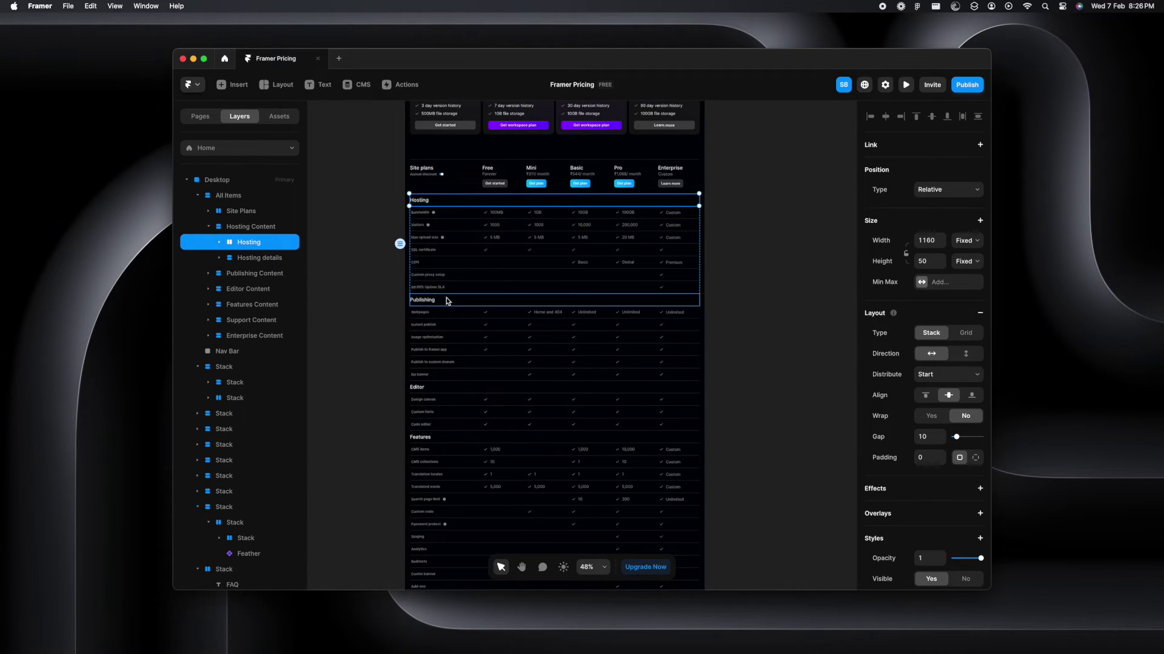
# Select the Hosting, Publishing, Editor, Features and Support section titles on the canvas.
pyautogui.click(727, 226)
pyautogui.click(678, 202)
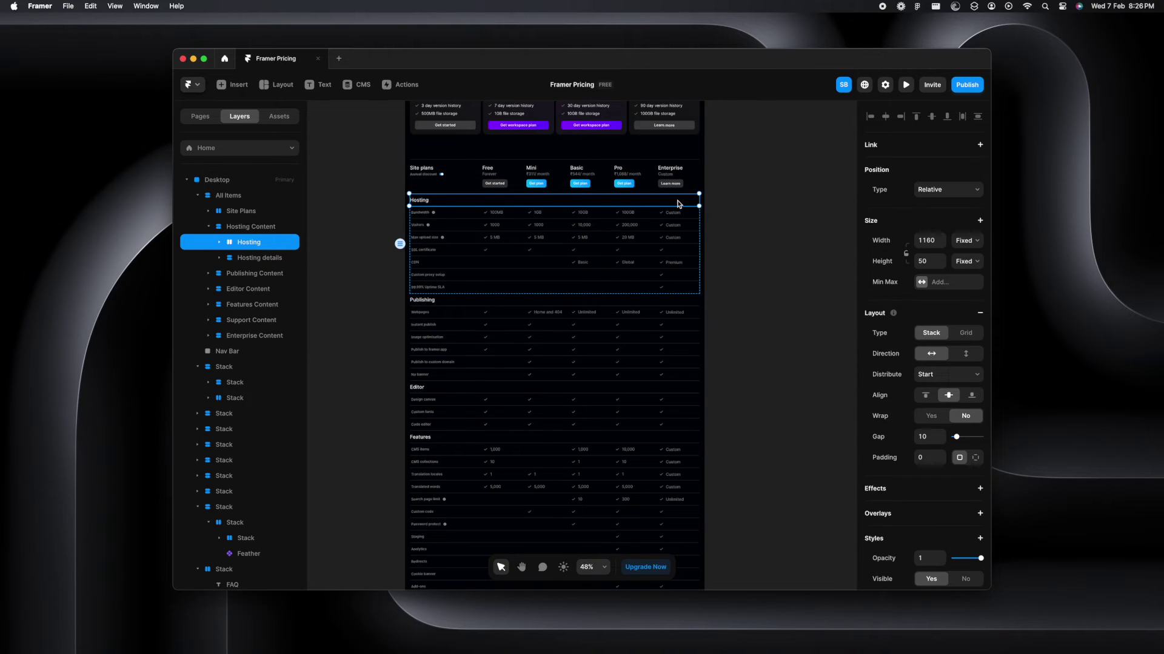
pyautogui.keyDown('shift'); pyautogui.click(509, 304); pyautogui.keyUp('shift')
pyautogui.keyDown('shift'); pyautogui.click(472, 386); pyautogui.keyUp('shift')
pyautogui.scroll(-5, 471, 376)
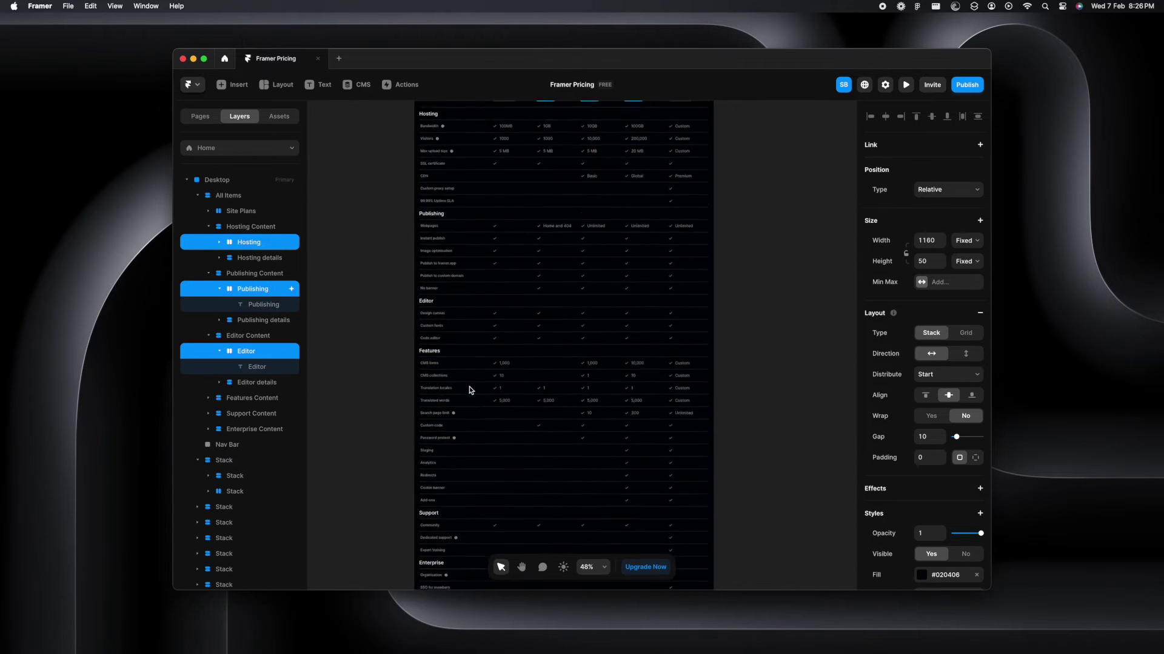
pyautogui.keyDown('shift'); pyautogui.click(461, 291); pyautogui.keyUp('shift')
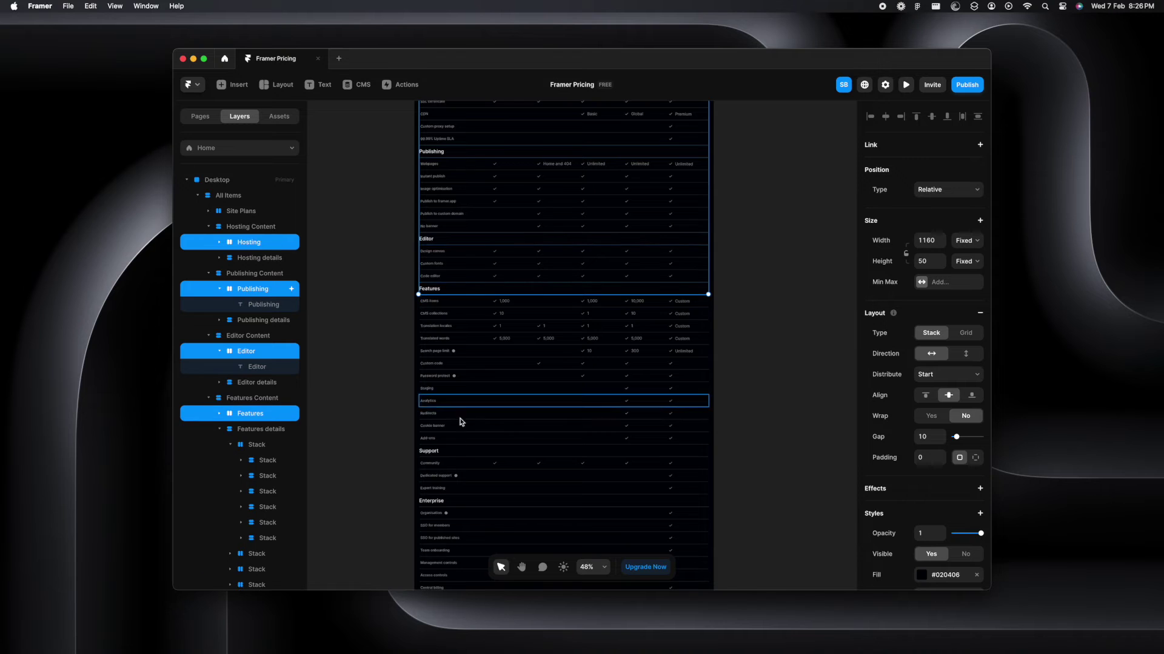
pyautogui.scroll(-5, 461, 424)
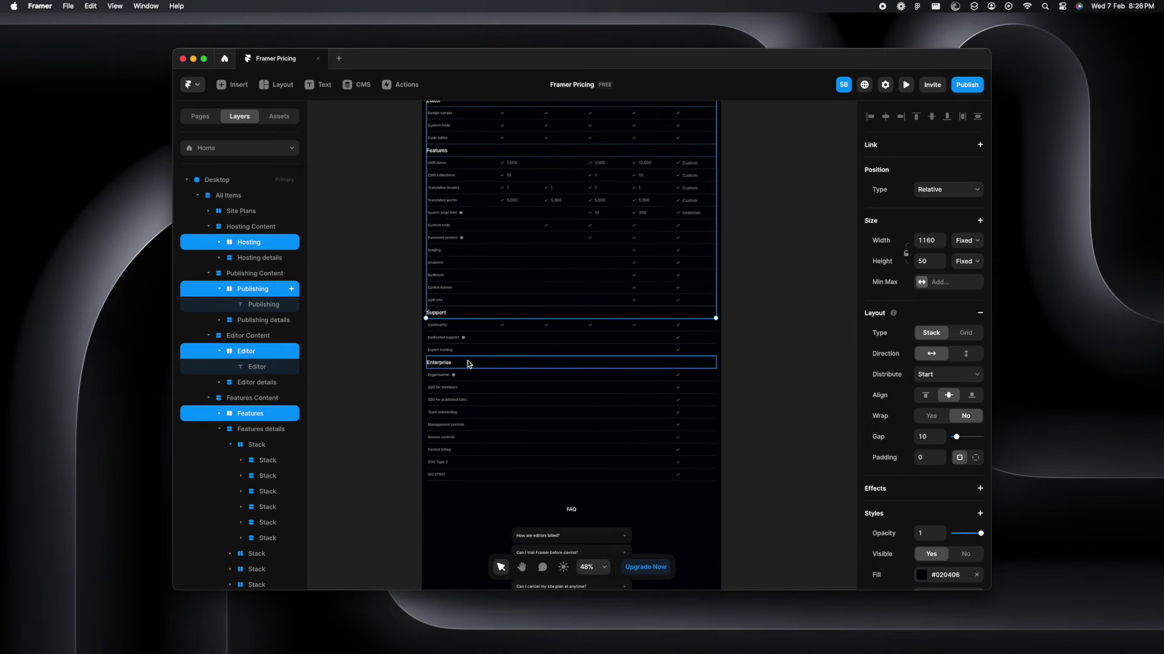
pyautogui.keyDown('shift'); pyautogui.click(468, 361); pyautogui.keyUp('shift')
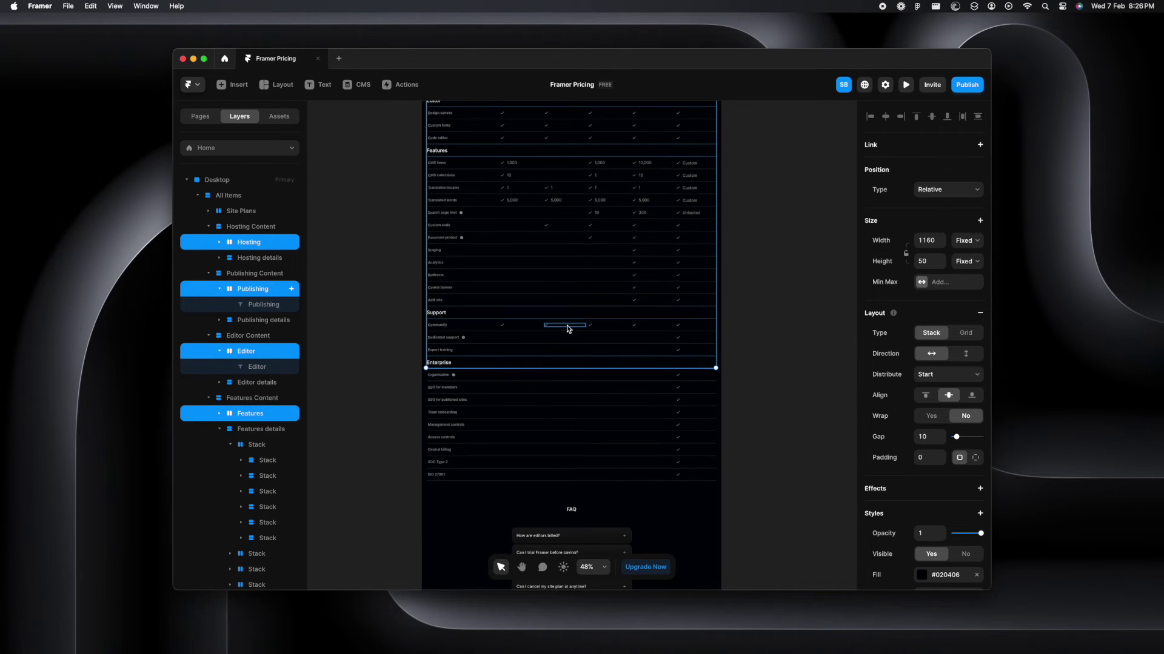
pyautogui.scroll(7, 569, 329)
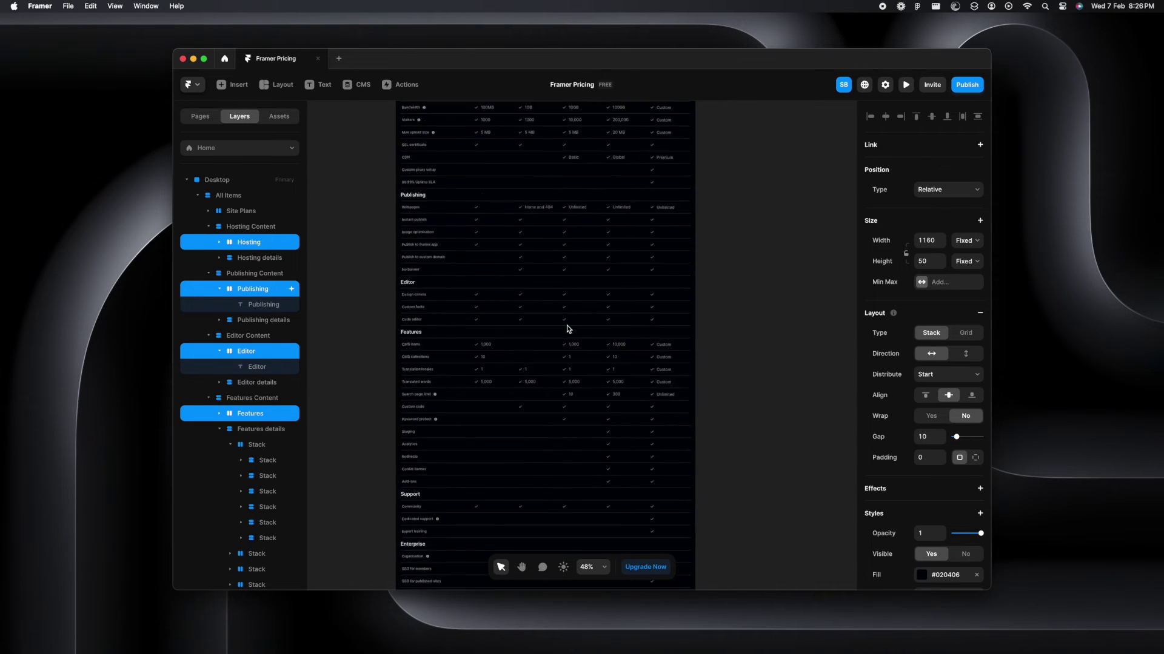
# Set the selected titles' position to Sticky with Top 201, then inspect the Site plans header.
pyautogui.click(944, 190)
pyautogui.click(943, 212)
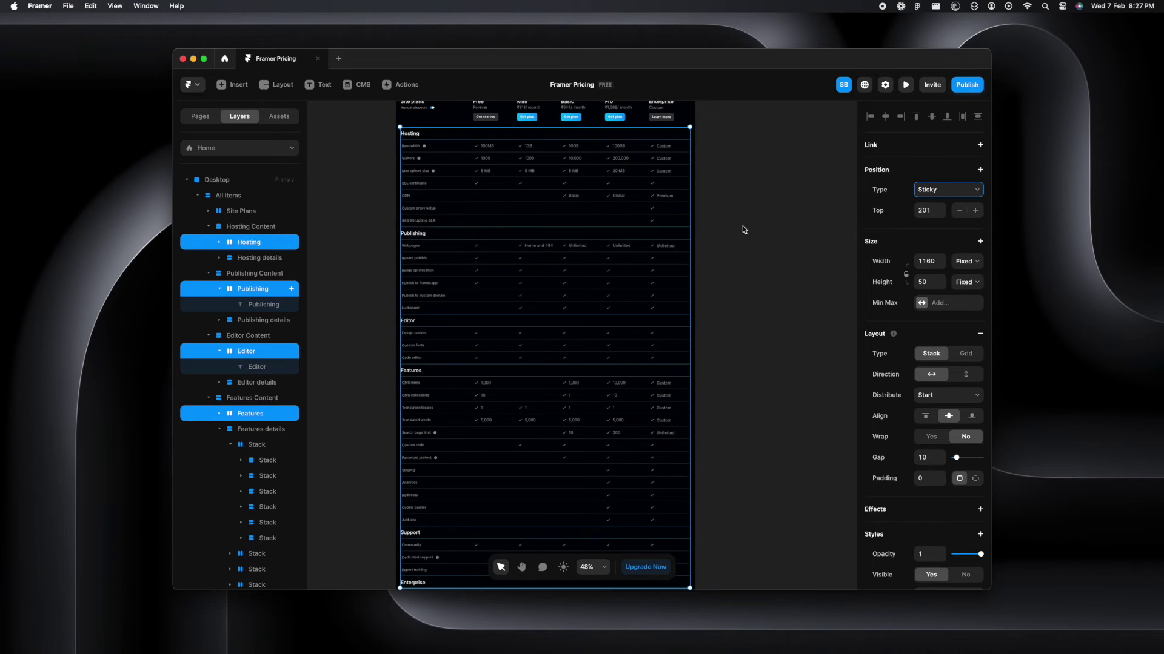
pyautogui.scroll(7, 744, 230)
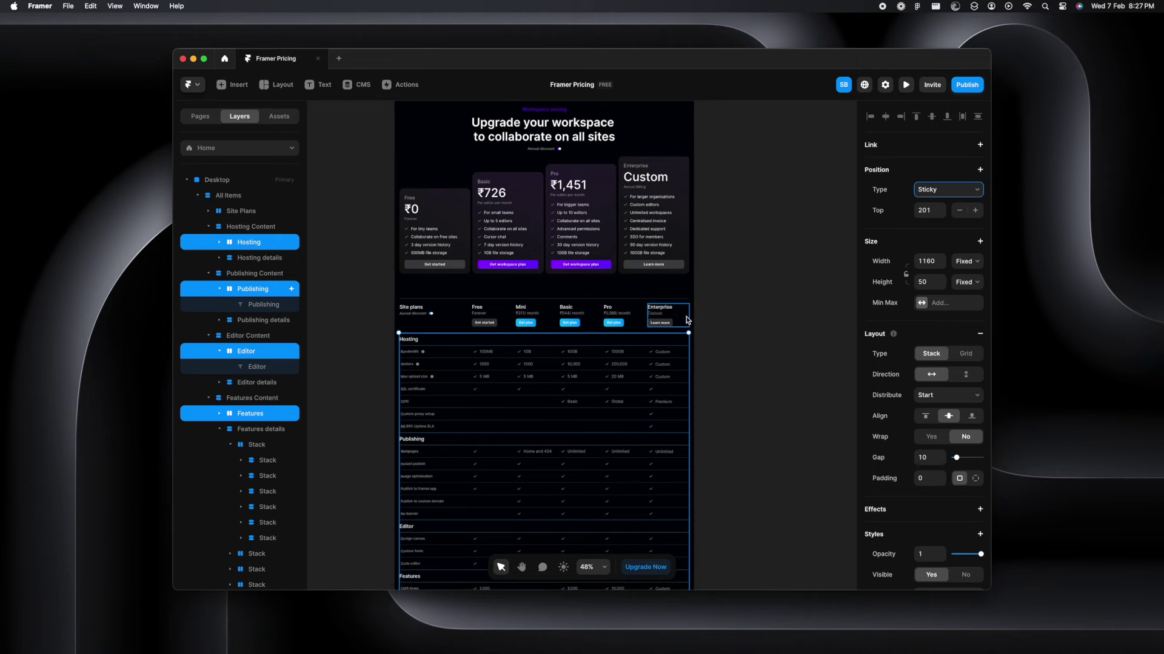
pyautogui.click(687, 319)
pyautogui.scroll(5, 920, 220)
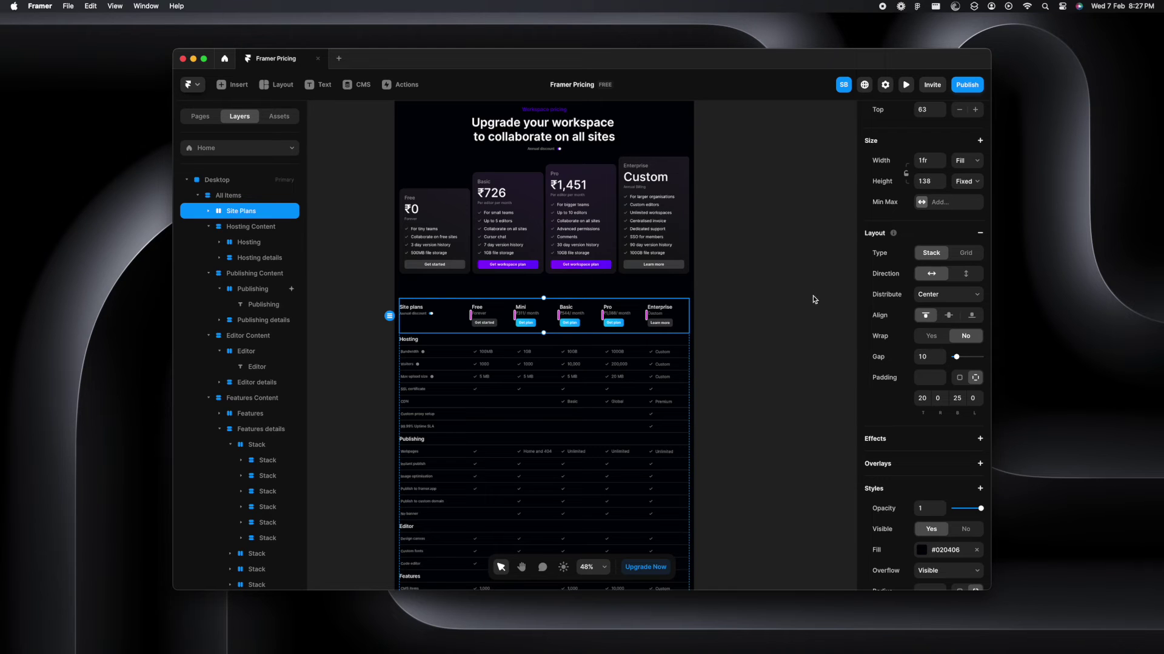
pyautogui.click(754, 360)
pyautogui.scroll(-5, 729, 410)
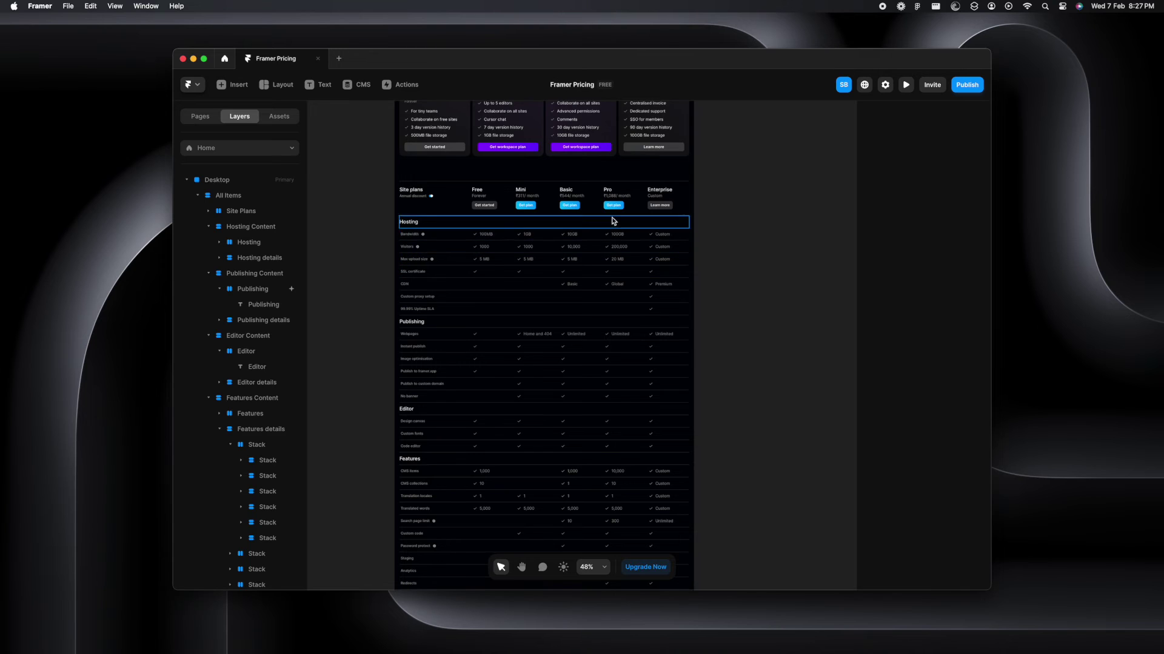
# Confirm the Hosting title is Sticky, then open the live preview of the pricing page.
pyautogui.scroll(-1, 449, 257)
pyautogui.click(454, 201)
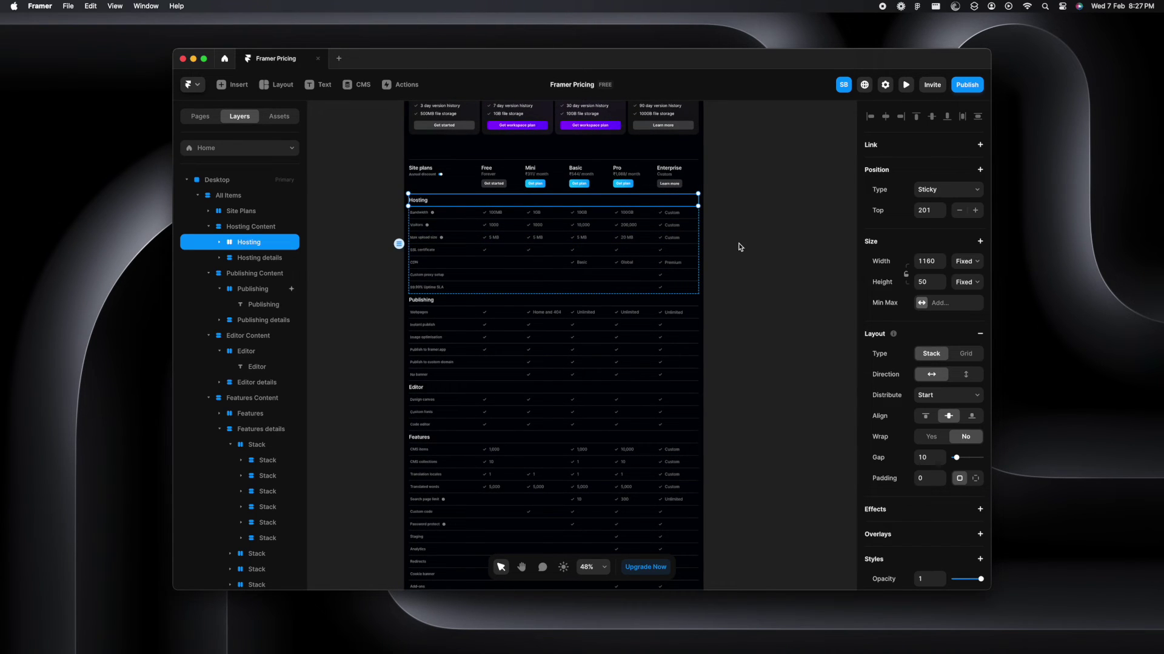
pyautogui.click(724, 224)
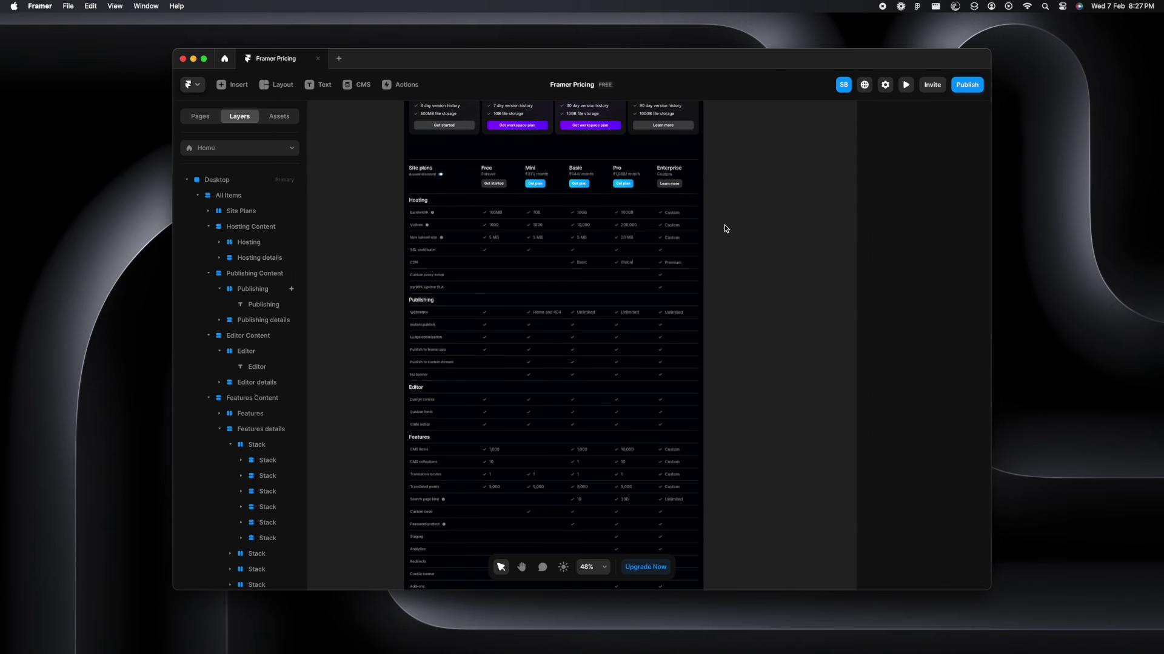
pyautogui.click(907, 84)
# Scroll the preview to test the sticky section titles, then close it.
pyautogui.scroll(-15, 781, 370)
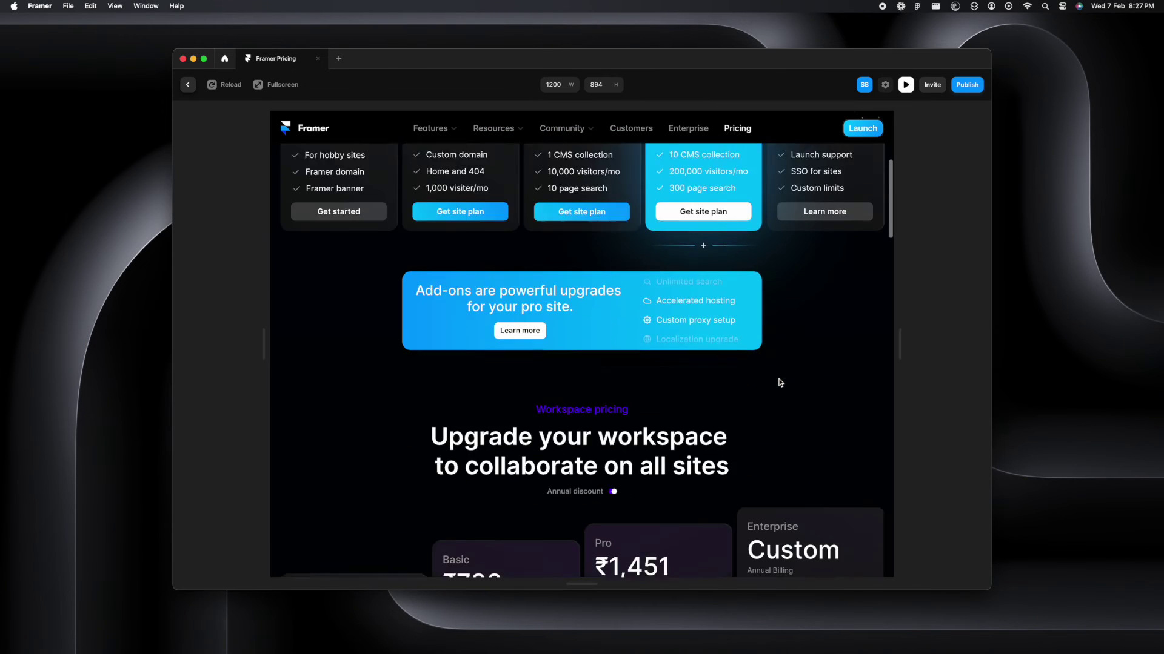
pyautogui.scroll(-10, 780, 381)
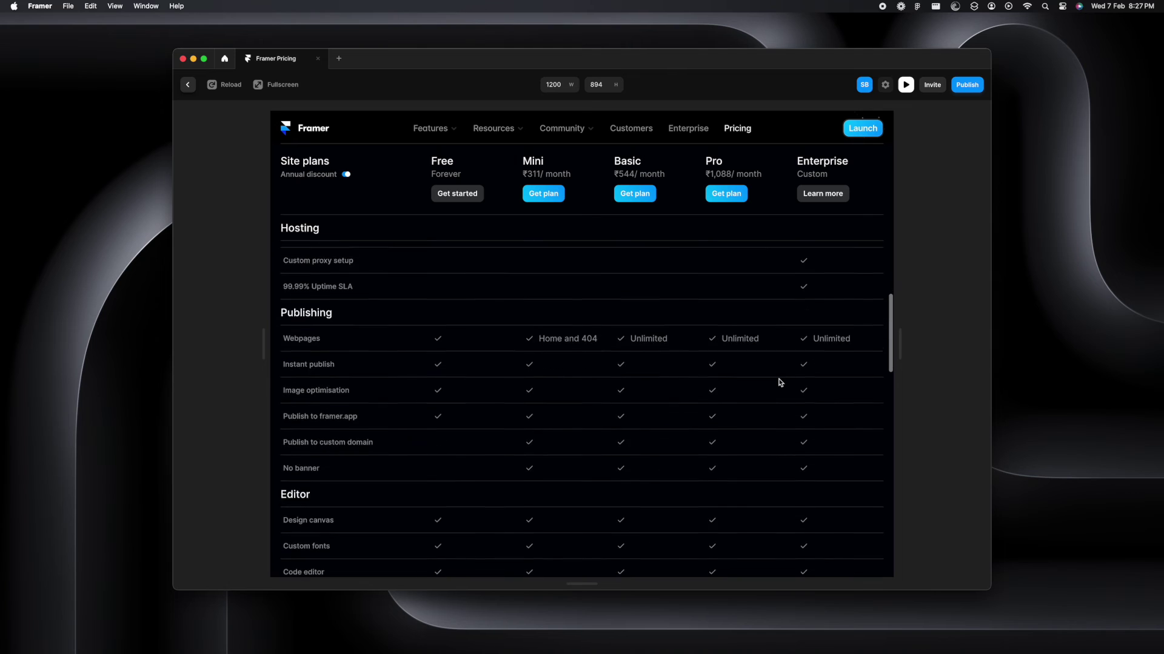
pyautogui.scroll(-5, 780, 383)
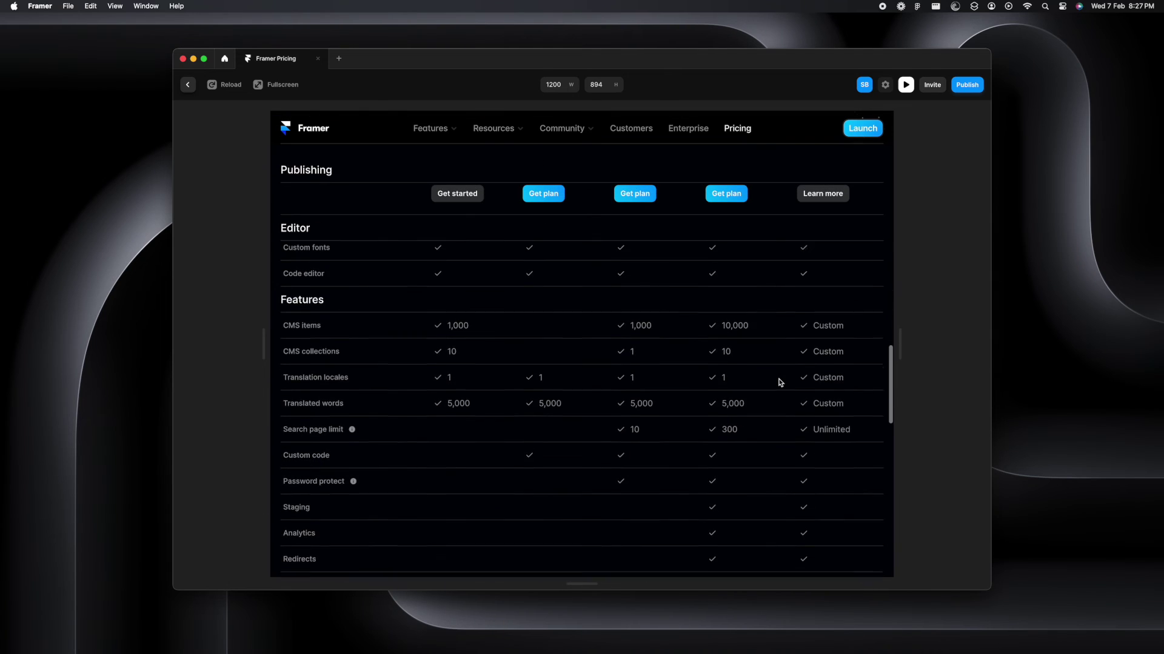
pyautogui.scroll(4, 780, 383)
pyautogui.scroll(1, 781, 382)
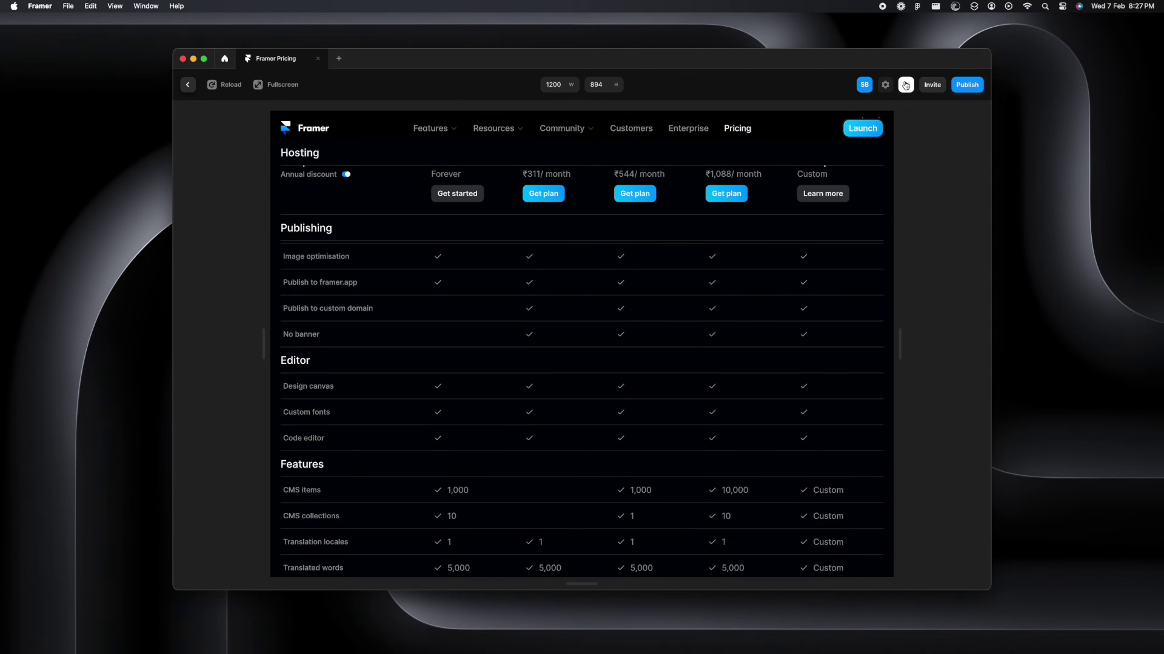
pyautogui.click(906, 85)
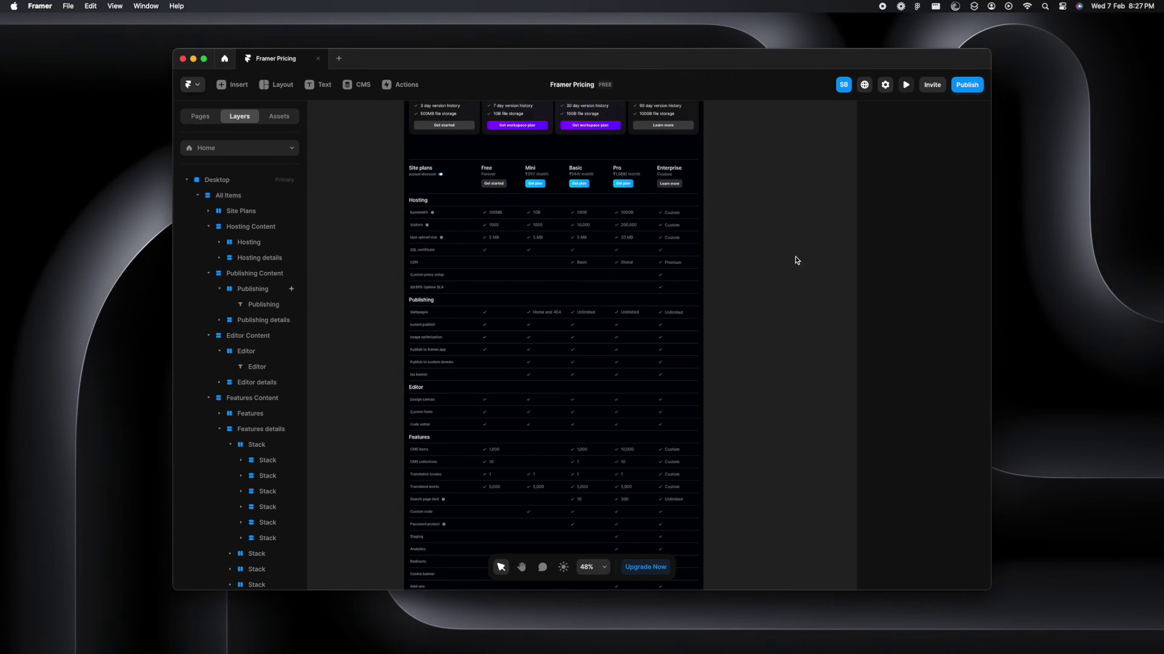
# Collapse the Hosting, Publishing, Editor, Features, Support and Enterprise Content layer groups.
pyautogui.click(209, 228)
pyautogui.click(208, 243)
pyautogui.click(208, 258)
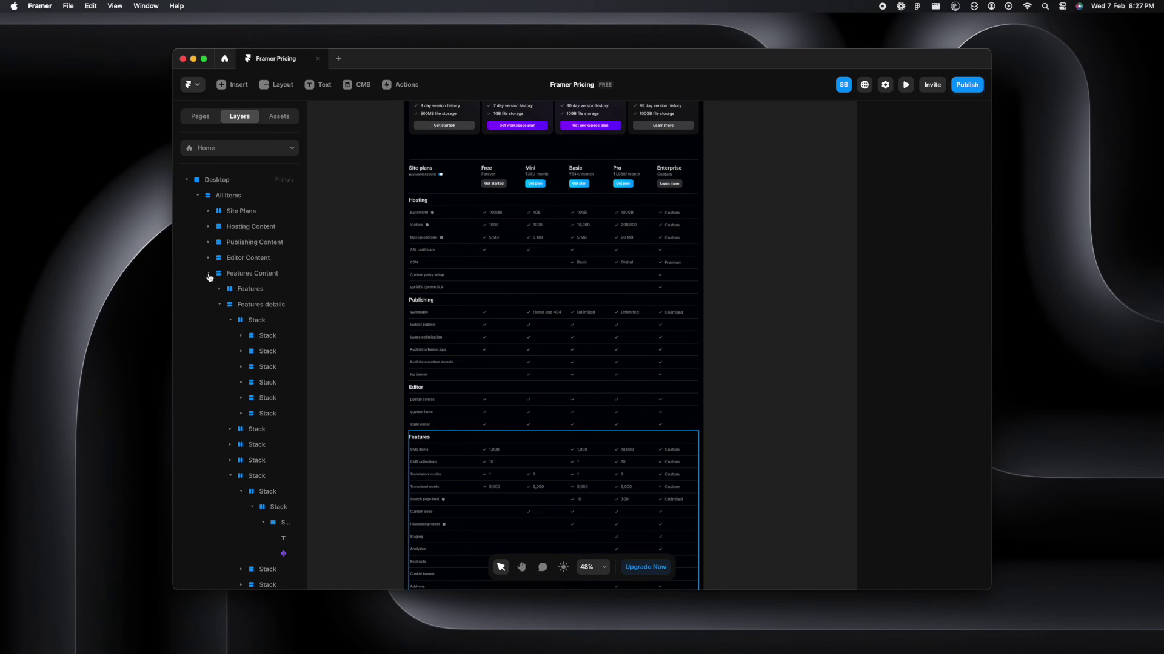
pyautogui.click(209, 277)
pyautogui.click(208, 291)
pyautogui.click(208, 305)
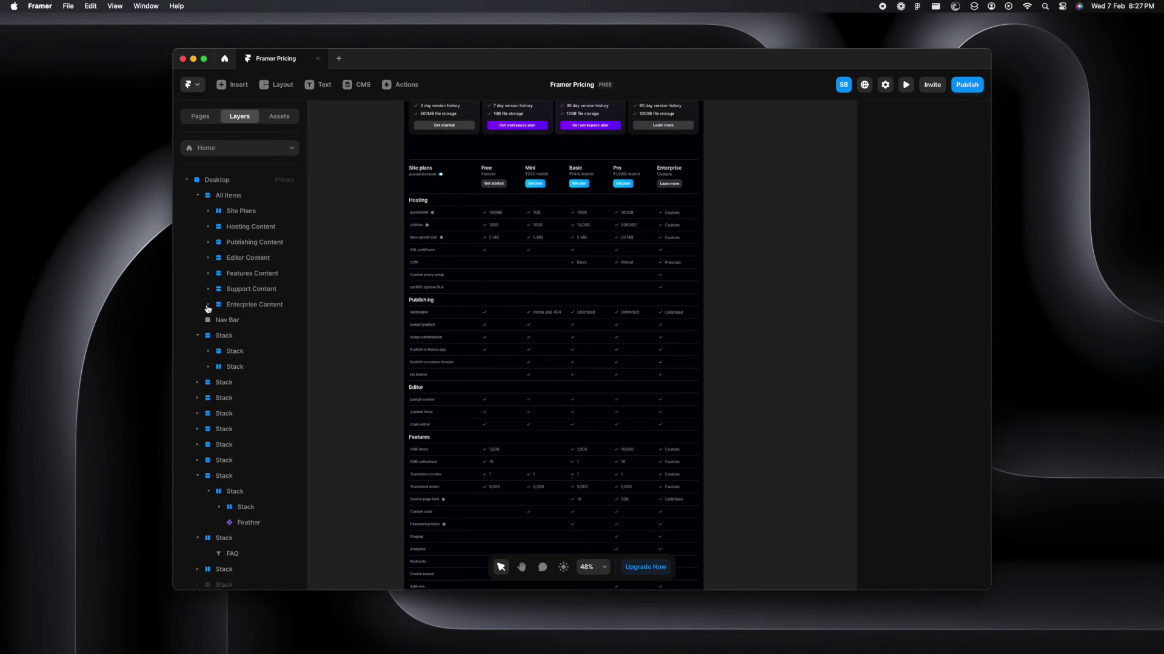
# Wrap the six Content groups in a new frame named 'All'.
pyautogui.click(255, 306)
pyautogui.keyDown('shift'); pyautogui.click(276, 228); pyautogui.keyUp('shift')
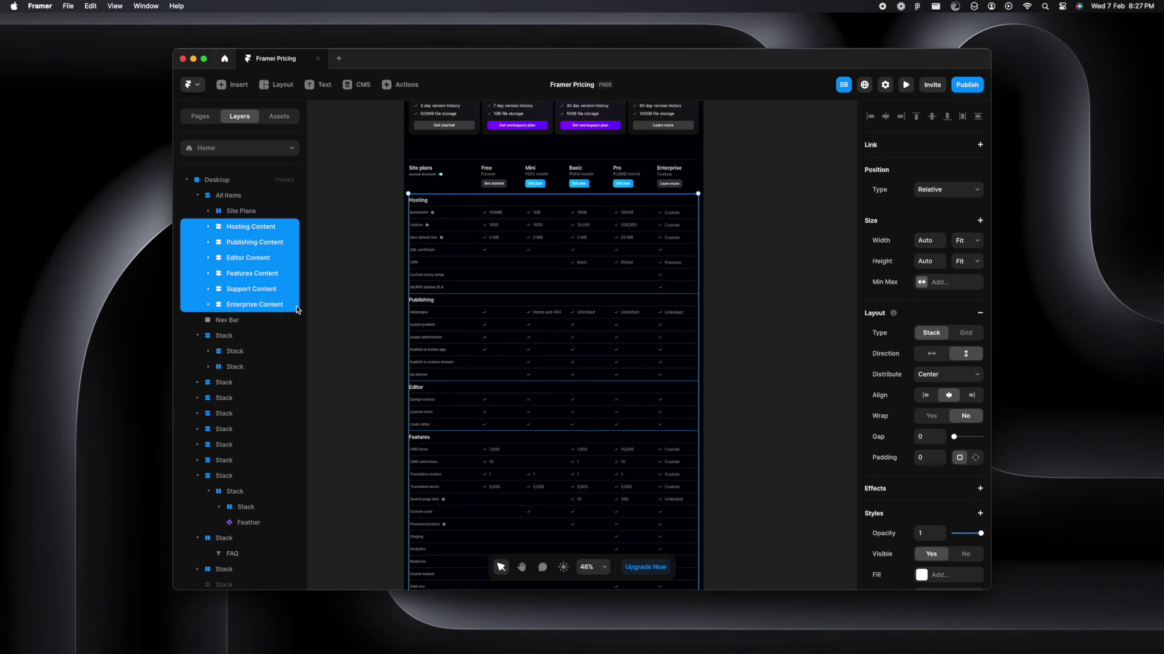
pyautogui.rightClick(283, 231)
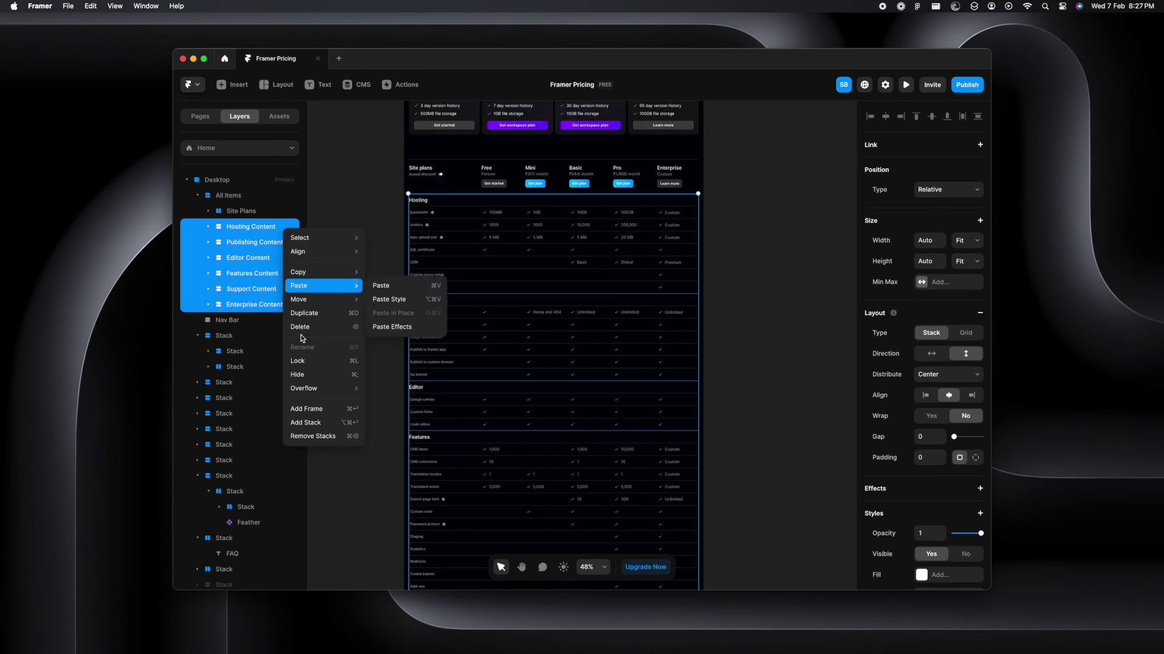
pyautogui.click(327, 410)
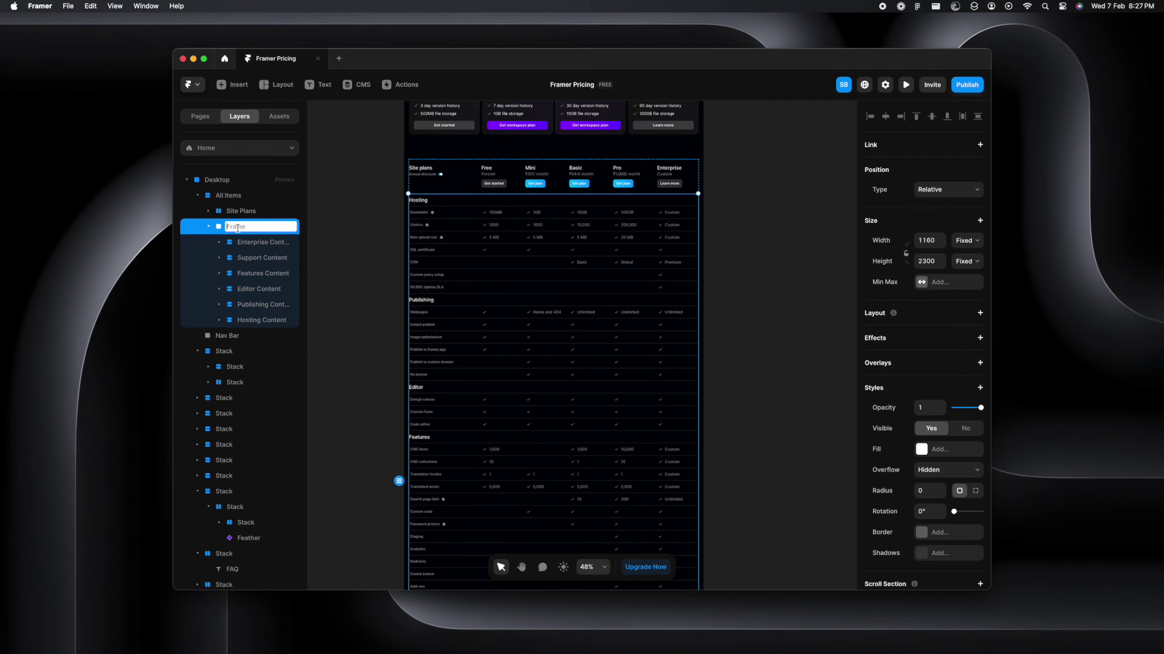
pyautogui.click(341, 242)
# Set the All frame's overflow to Visible and preview the page.
pyautogui.click(260, 231)
pyautogui.scroll(-3, 969, 364)
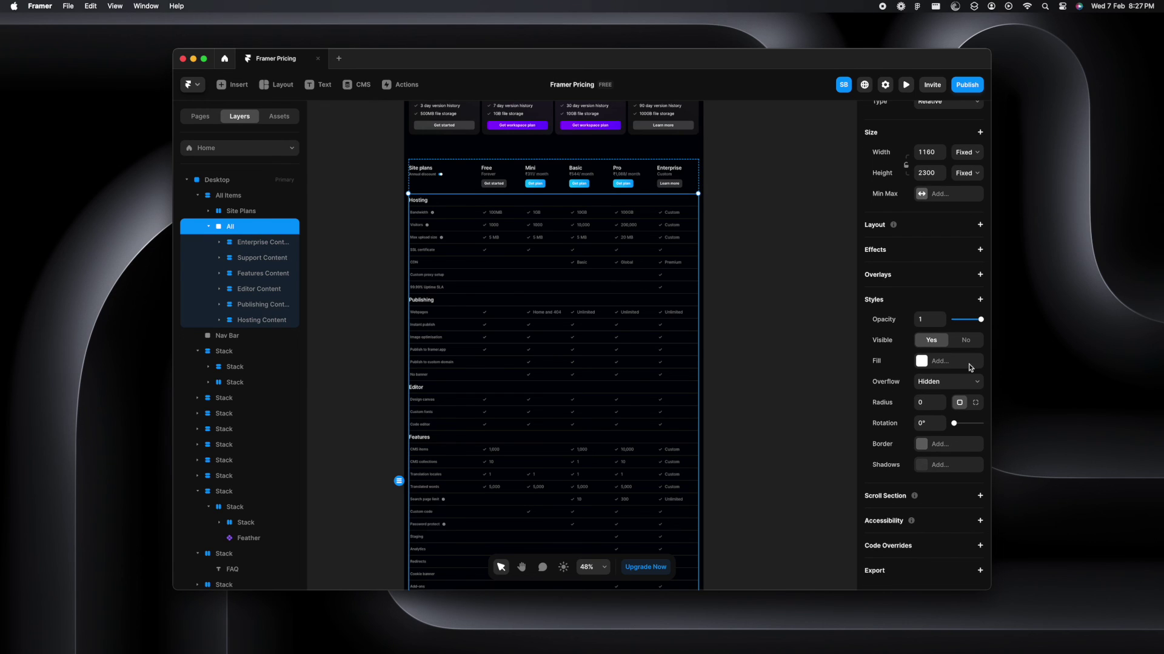
pyautogui.click(963, 381)
pyautogui.click(946, 371)
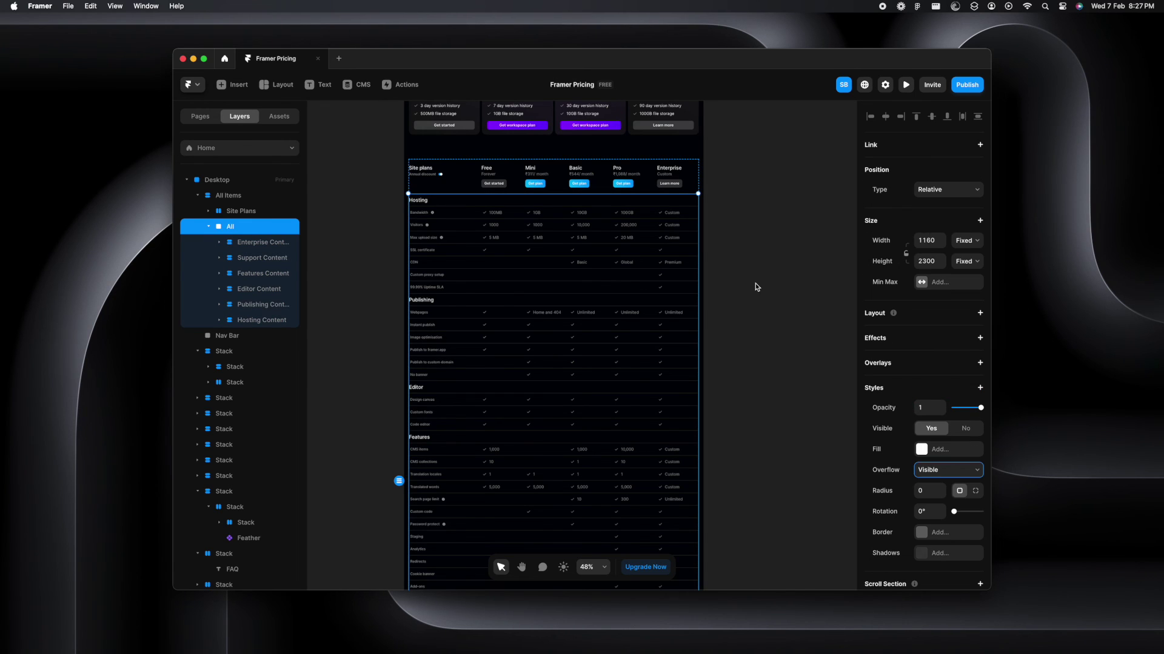
pyautogui.click(905, 85)
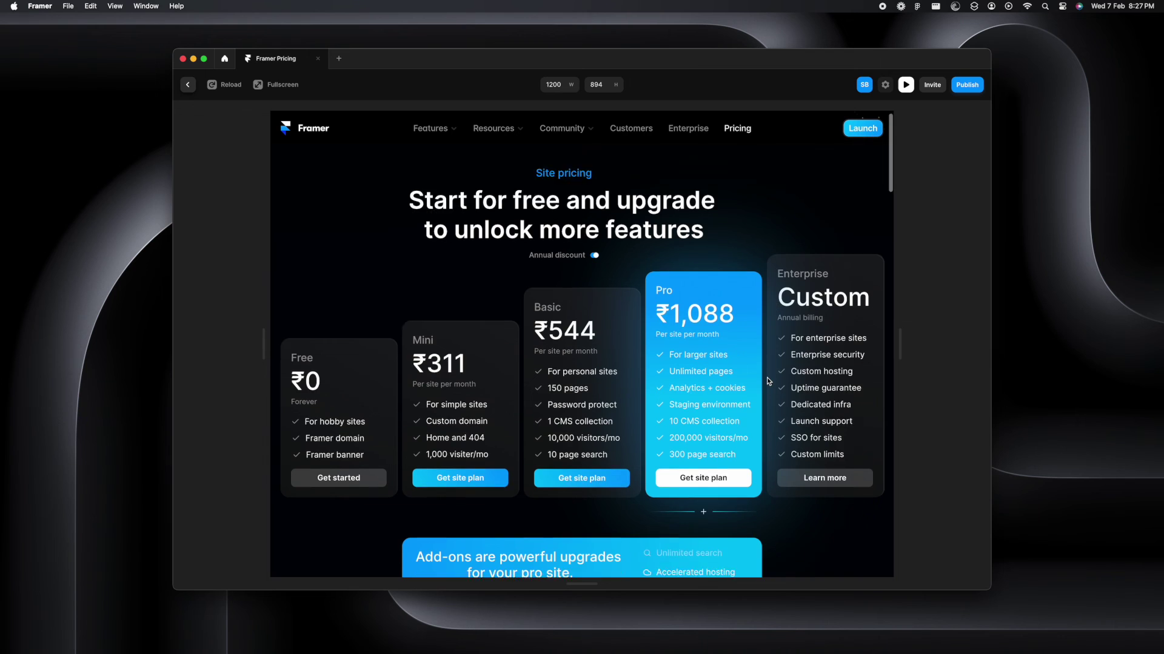
pyautogui.scroll(-10, 769, 381)
pyautogui.scroll(-5, 768, 381)
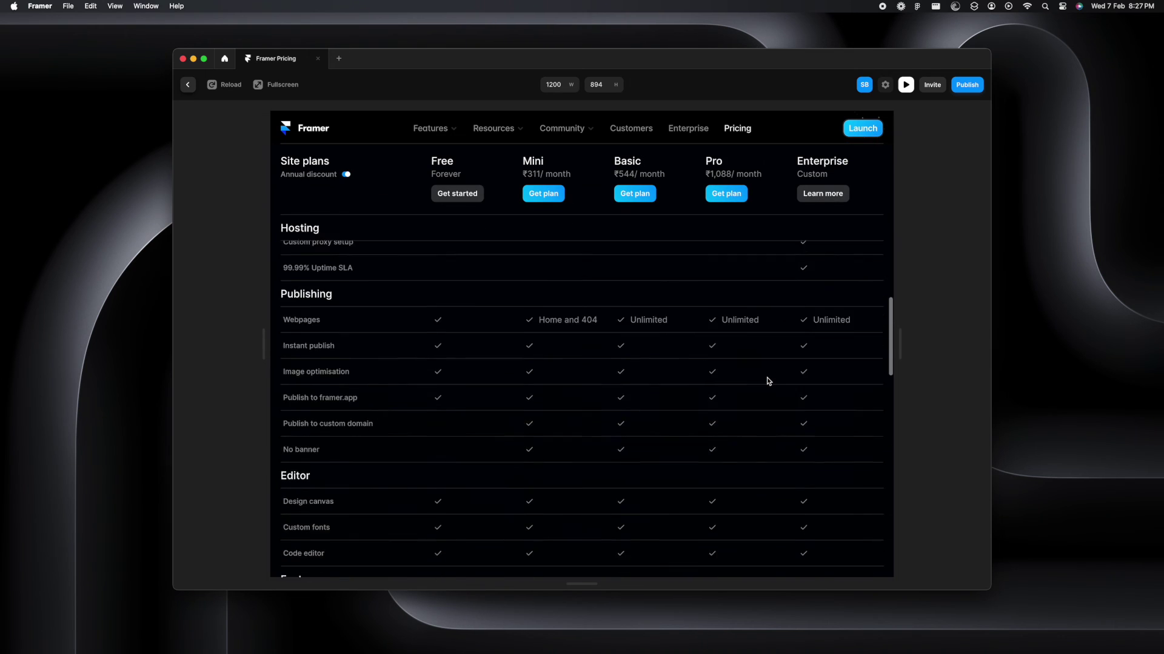
pyautogui.scroll(-5, 769, 382)
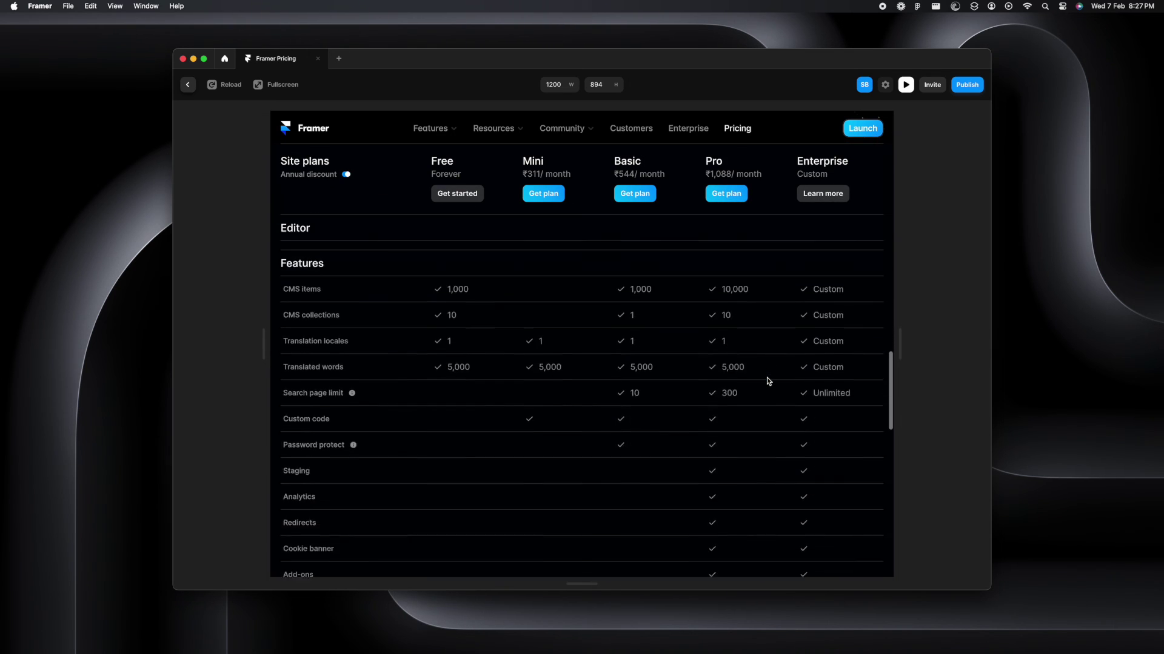
pyautogui.scroll(-5, 768, 381)
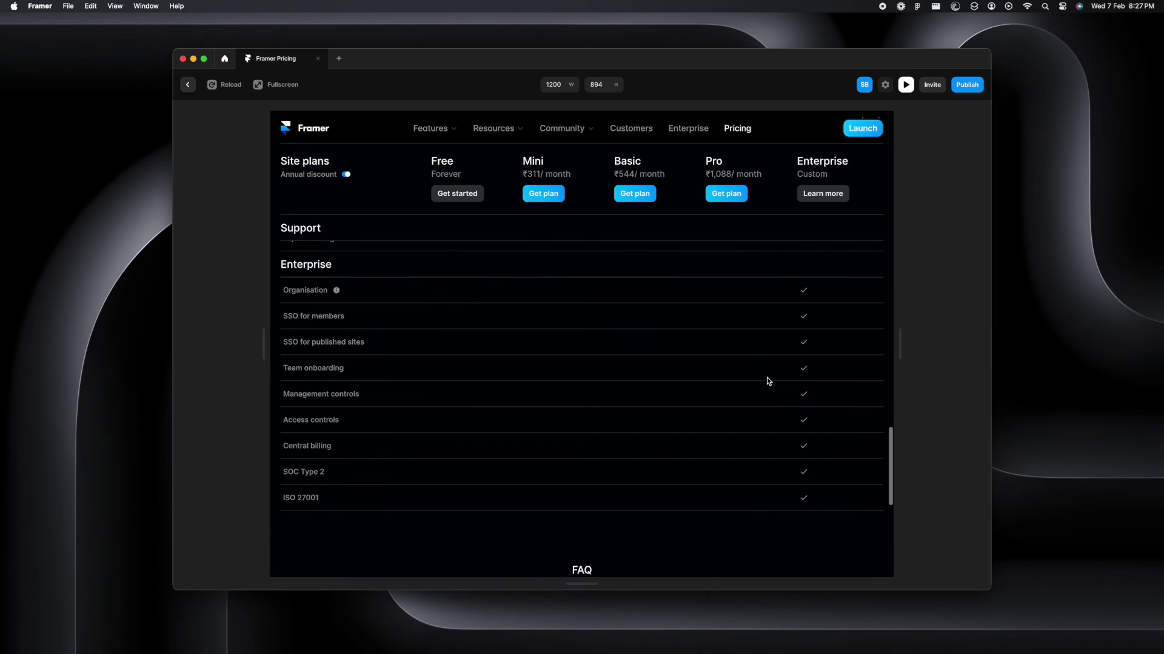
pyautogui.scroll(10, 768, 382)
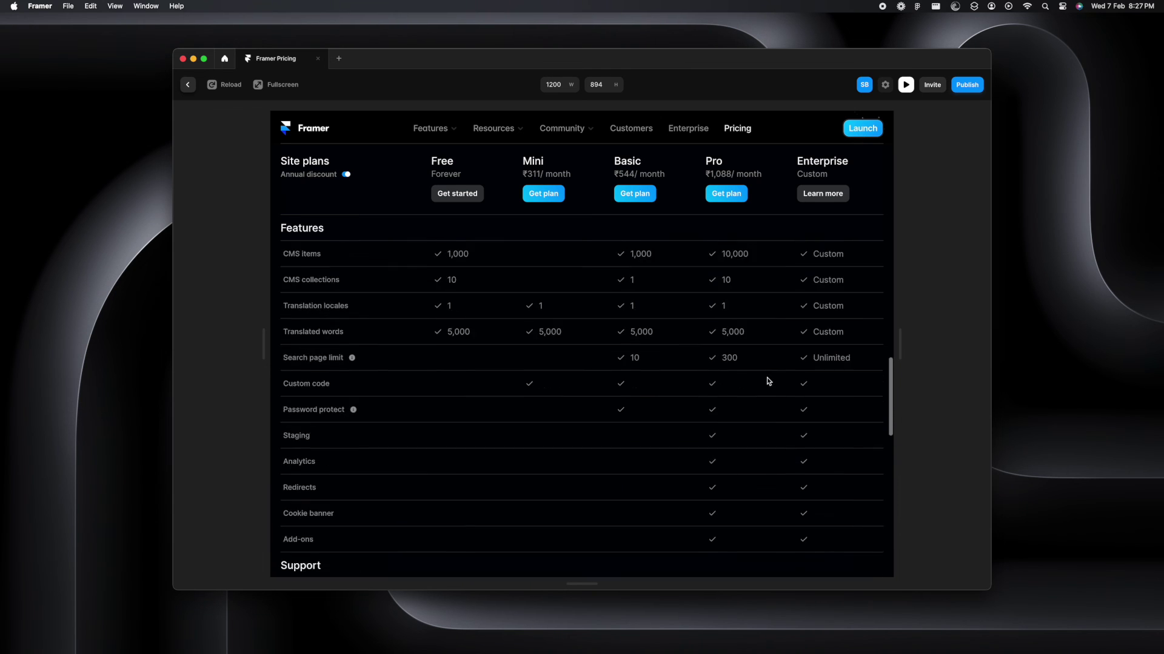
pyautogui.scroll(4, 768, 381)
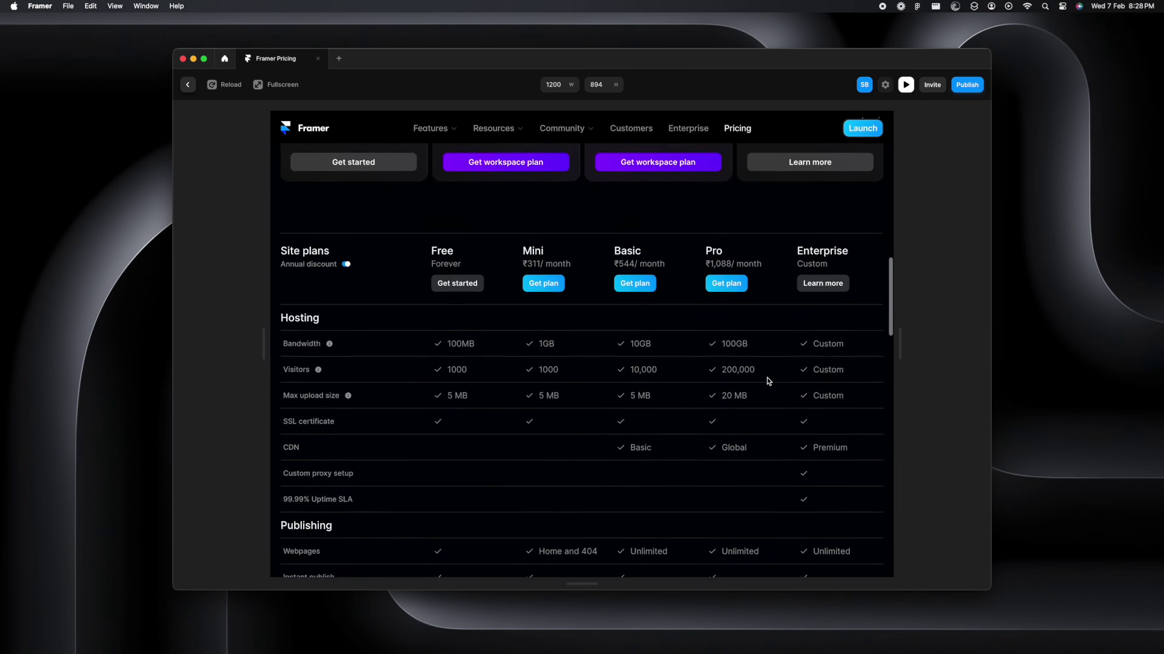
pyautogui.scroll(-2, 768, 382)
pyautogui.scroll(-5, 768, 381)
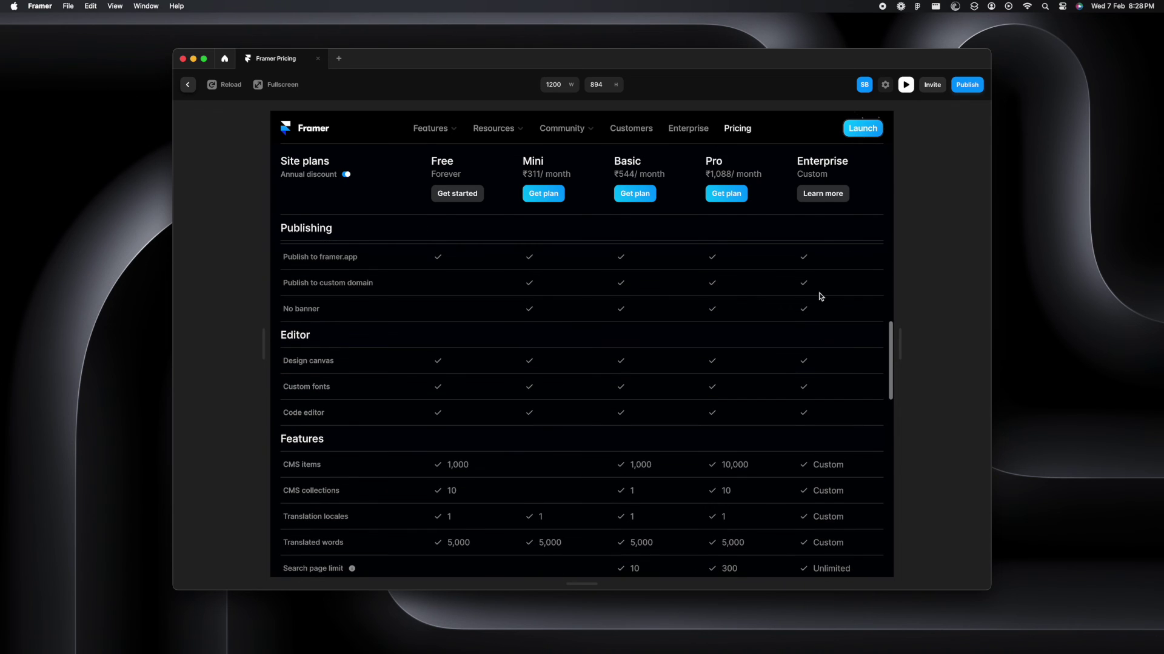